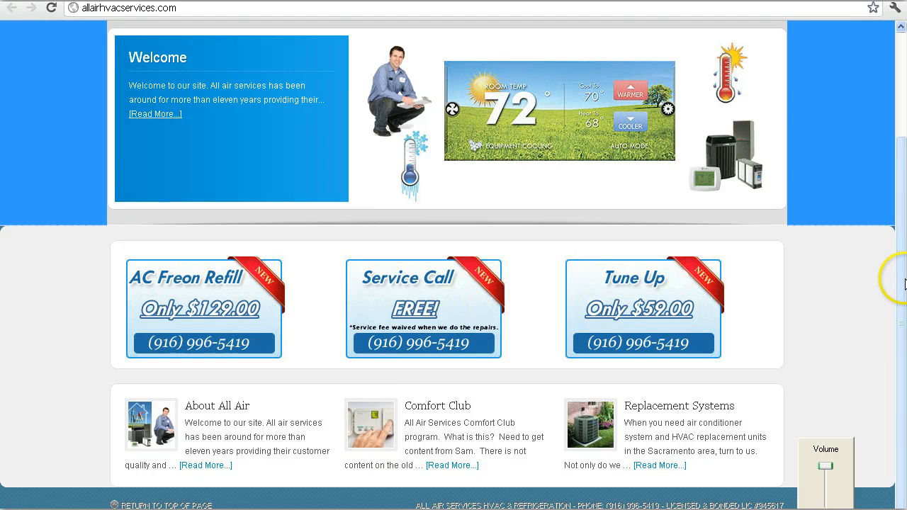
Look over the site's home page, examining the special offers, the service sections and the available page categories
left_click_drag(900, 278, 904, 179)
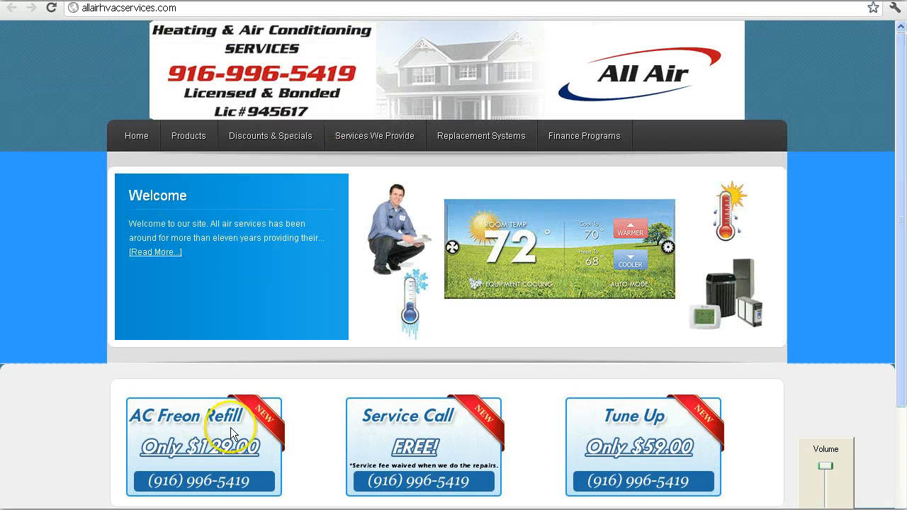
left_click_drag(900, 238, 901, 337)
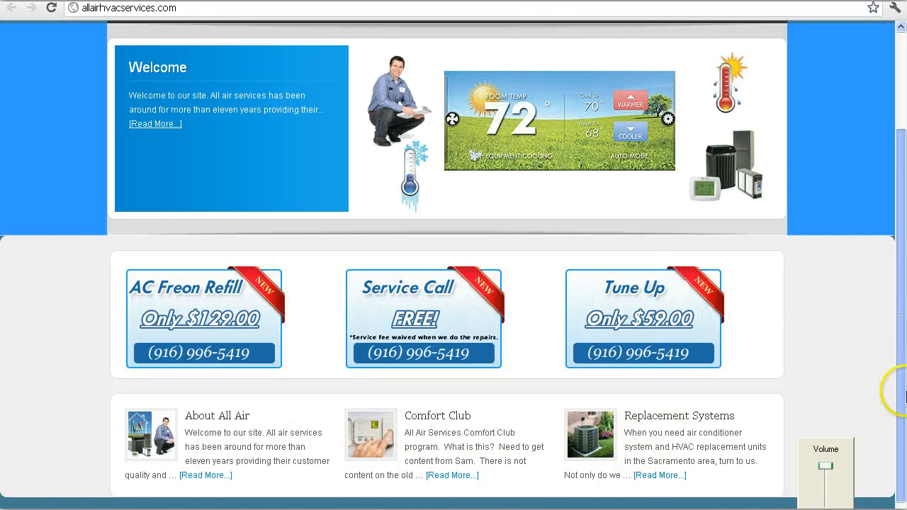
left_click_drag(897, 389, 900, 227)
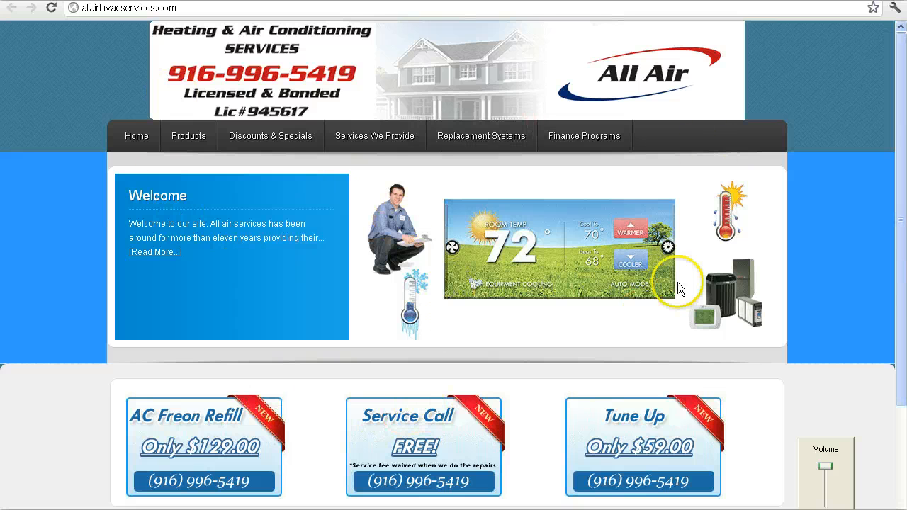
left_click_drag(898, 233, 902, 332)
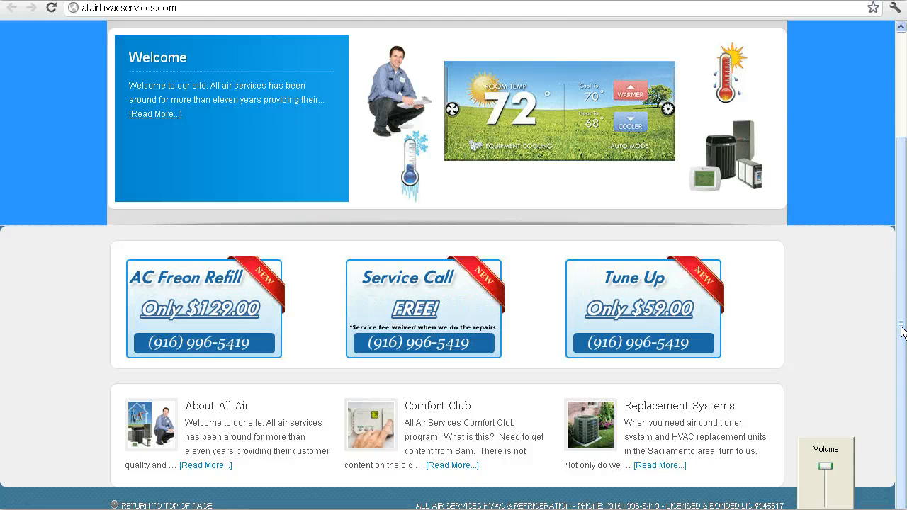
left_click_drag(903, 400, 903, 259)
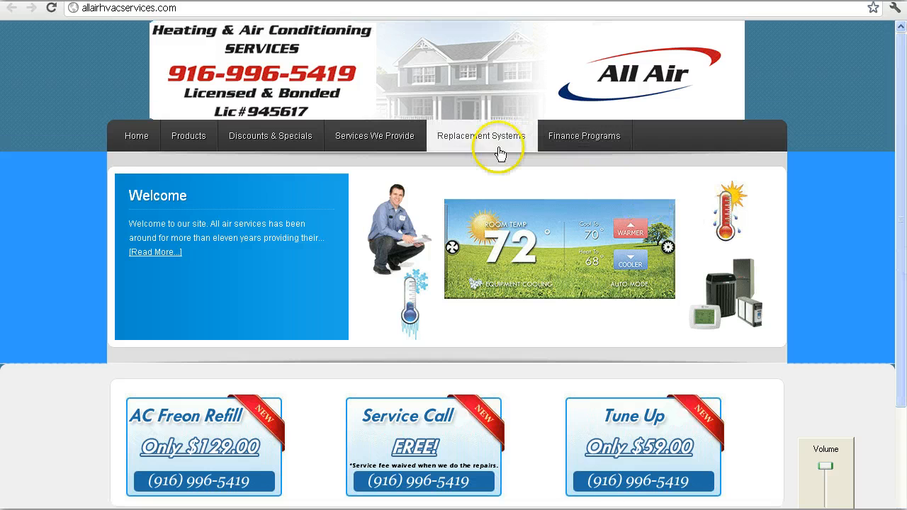
mouse_move(333, 148)
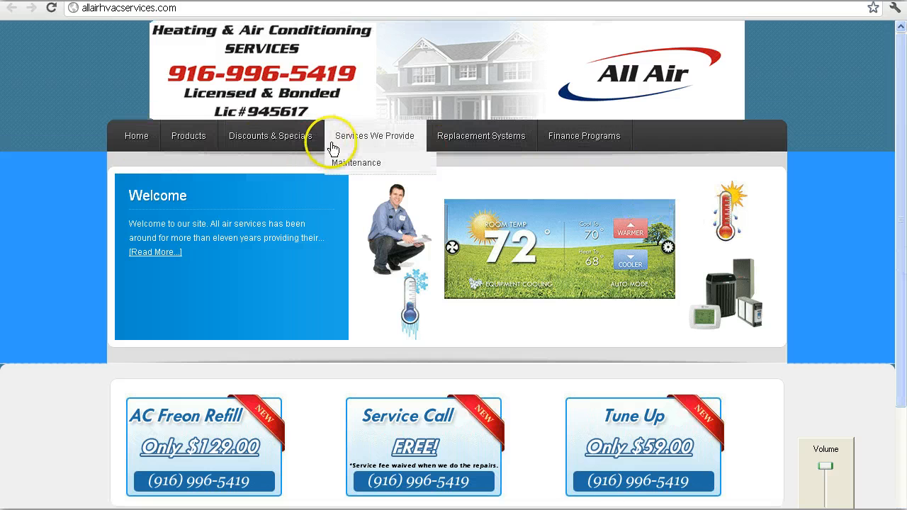
left_click_drag(899, 158, 900, 297)
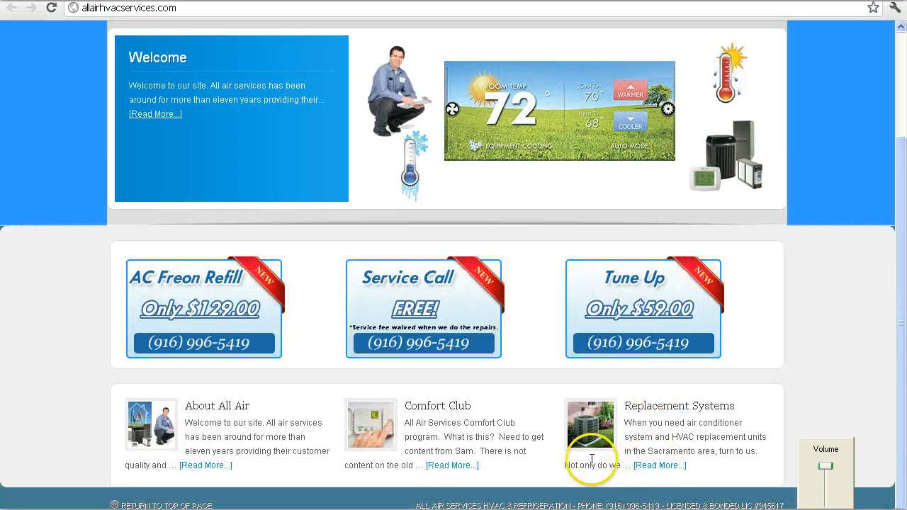
left_click_drag(898, 383, 900, 242)
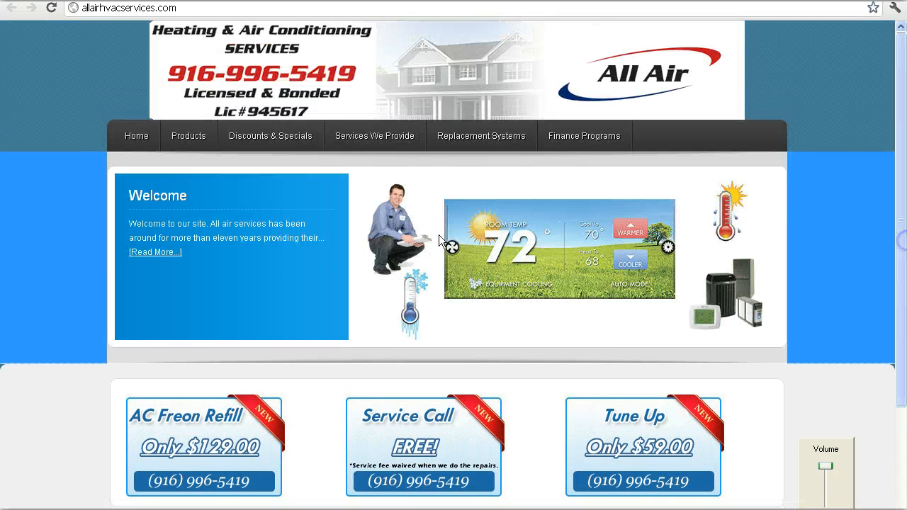
Open the public Residential page under the Maintenance services and look over its content
mouse_move(358, 142)
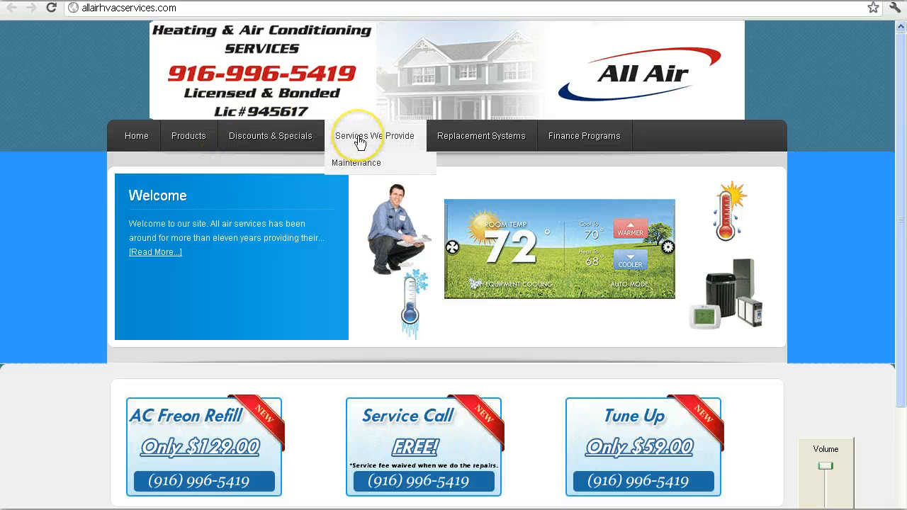
mouse_move(360, 168)
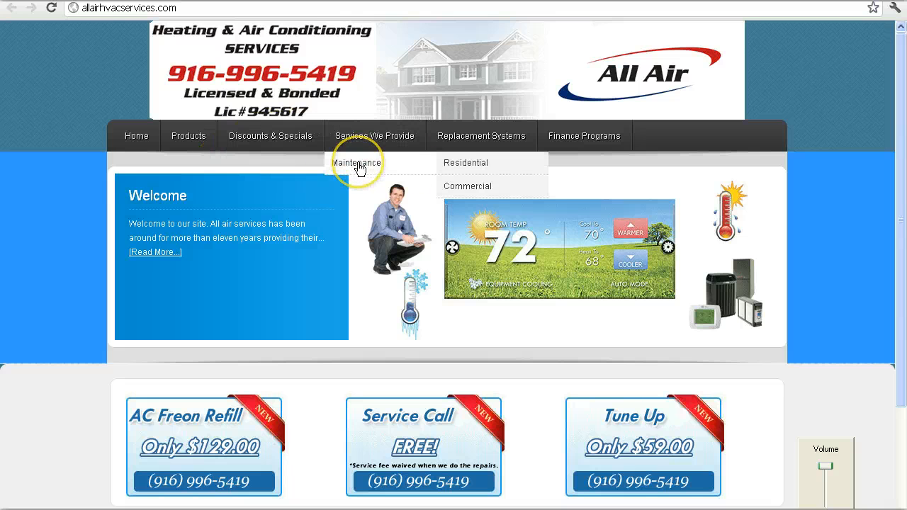
left_click(455, 166)
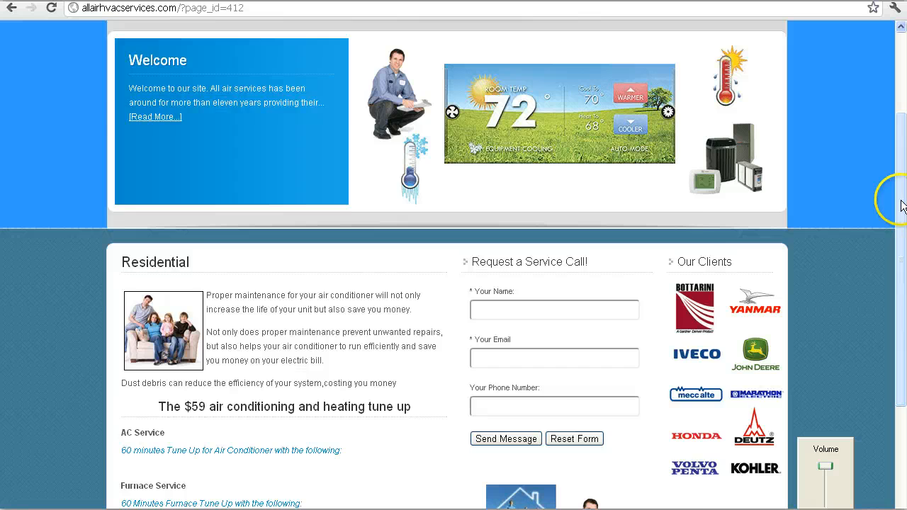
left_click_drag(903, 202, 902, 181)
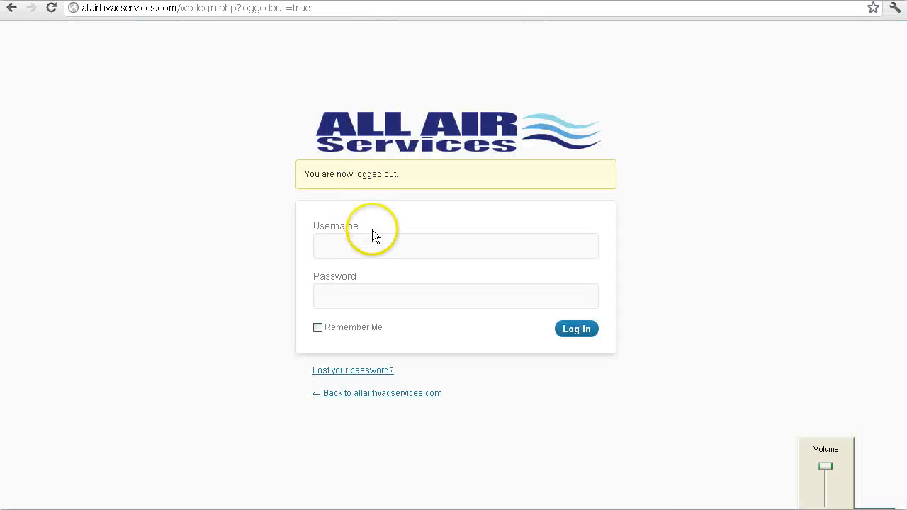
Log in to the site's administration area with the administrator username and the account password
left_click(373, 239)
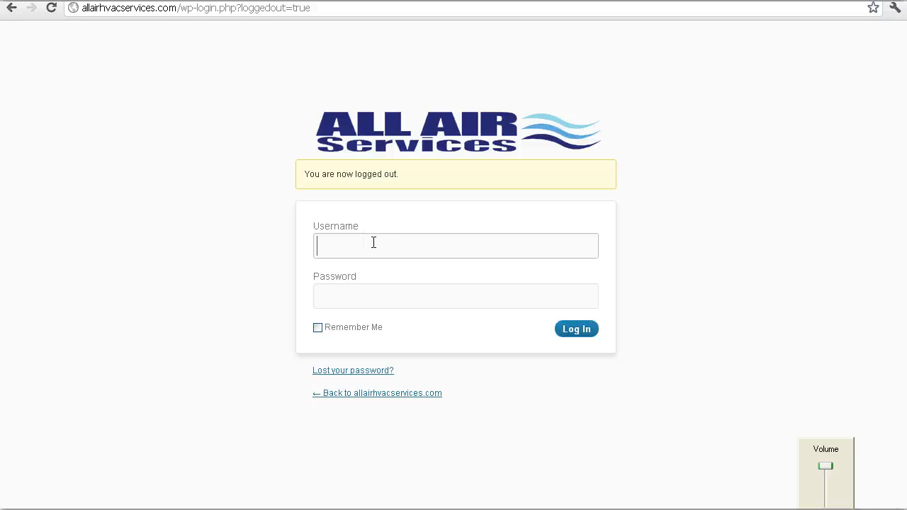
type("SiteAdmin")
key("Tab")
type("••")
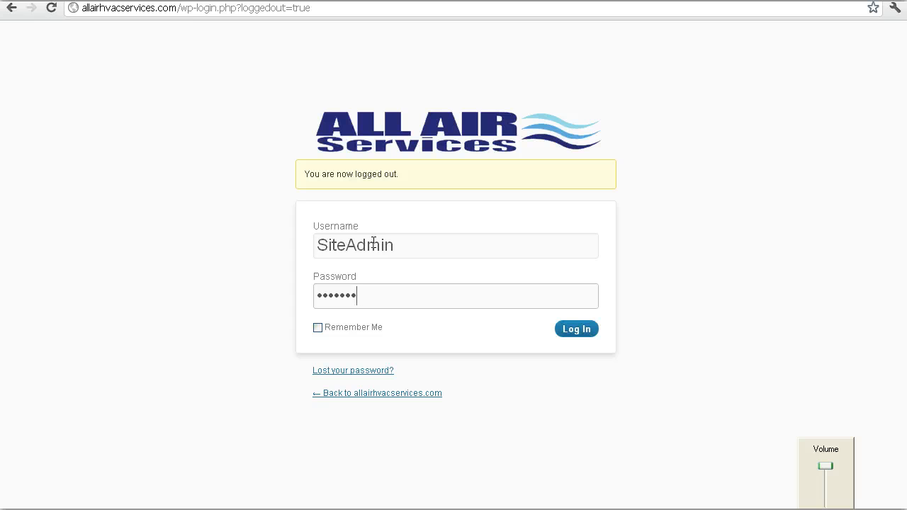
left_click(583, 329)
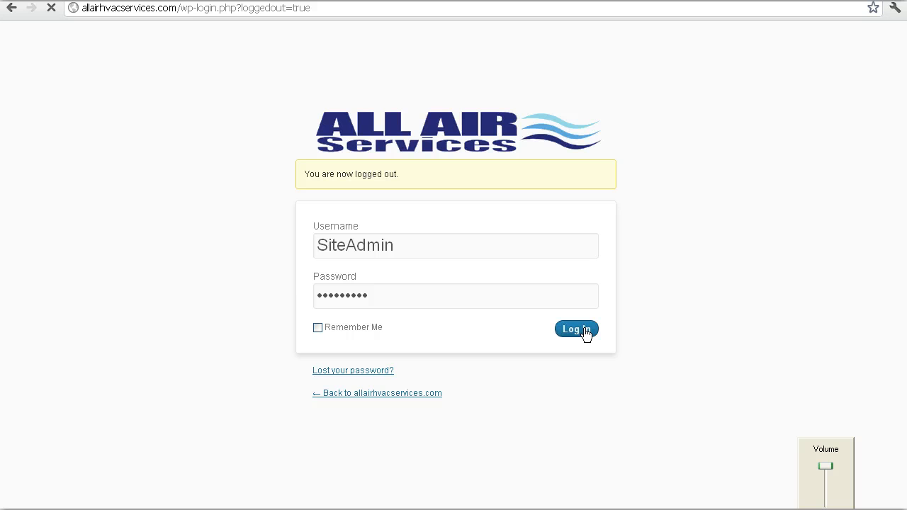
left_click(583, 331)
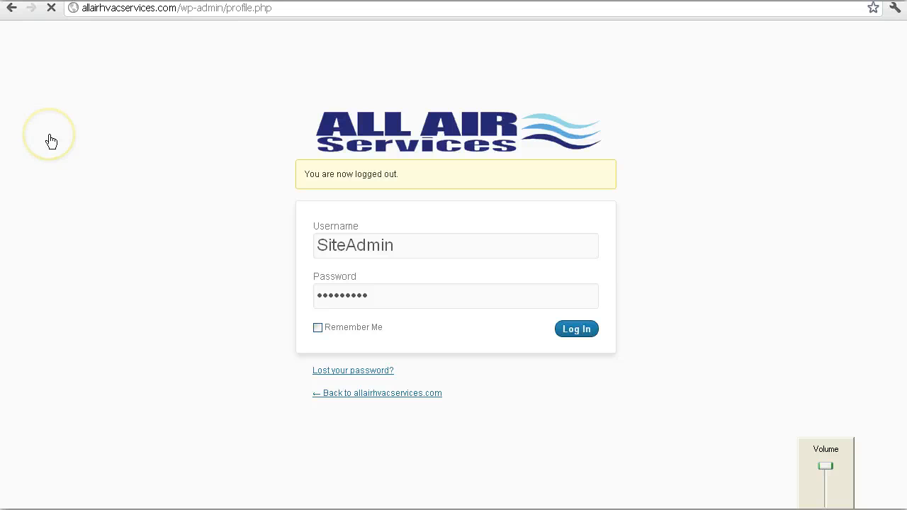
left_click(53, 233)
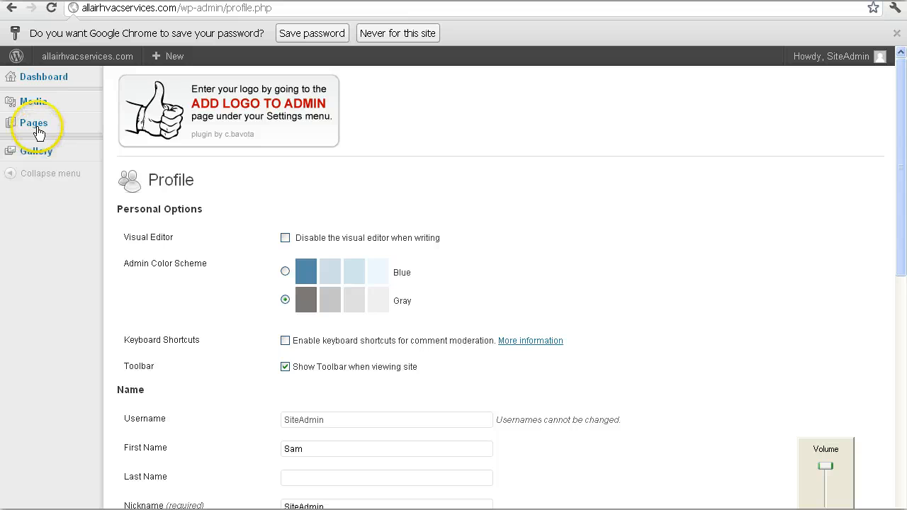
Open the Residential page for editing and show the editor's second row of formatting tools
mouse_move(38, 133)
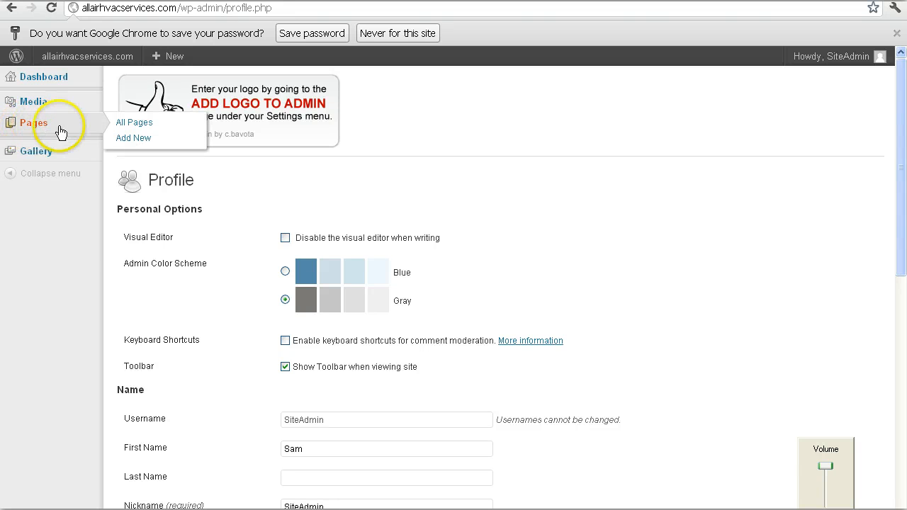
left_click(149, 128)
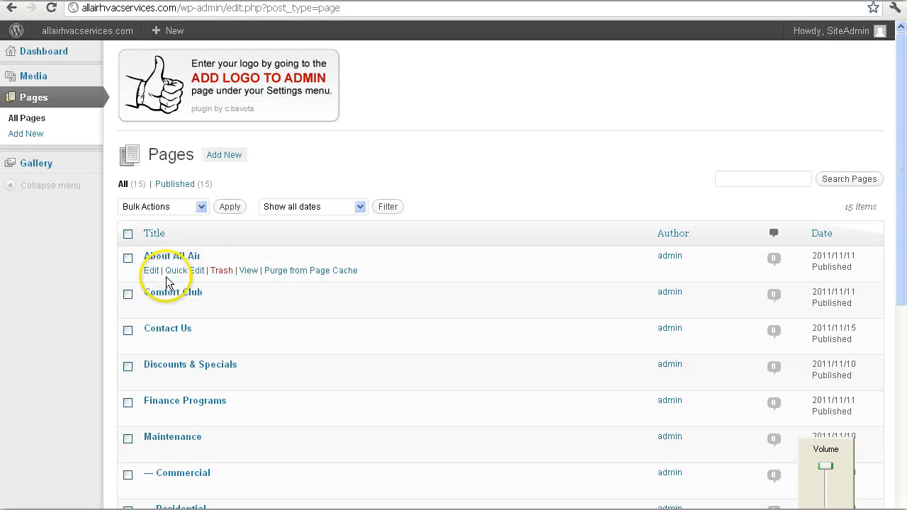
left_click_drag(900, 205, 902, 251)
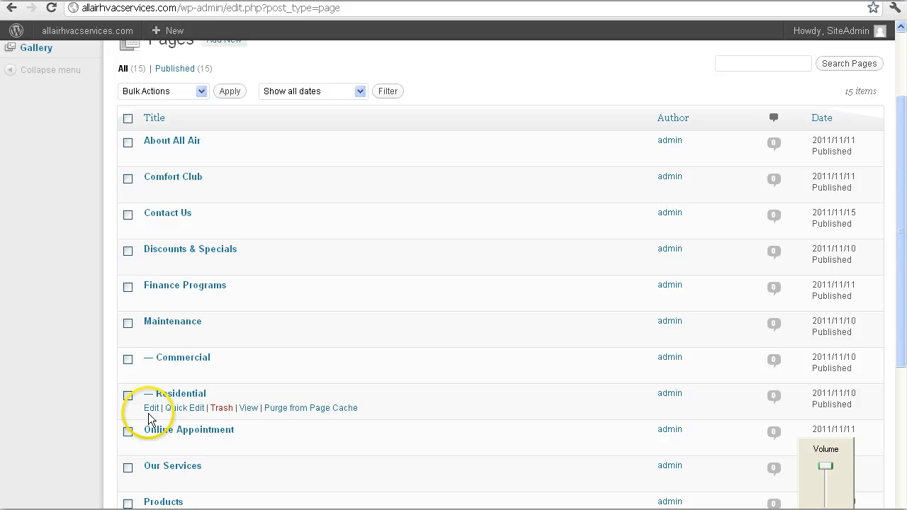
left_click(153, 414)
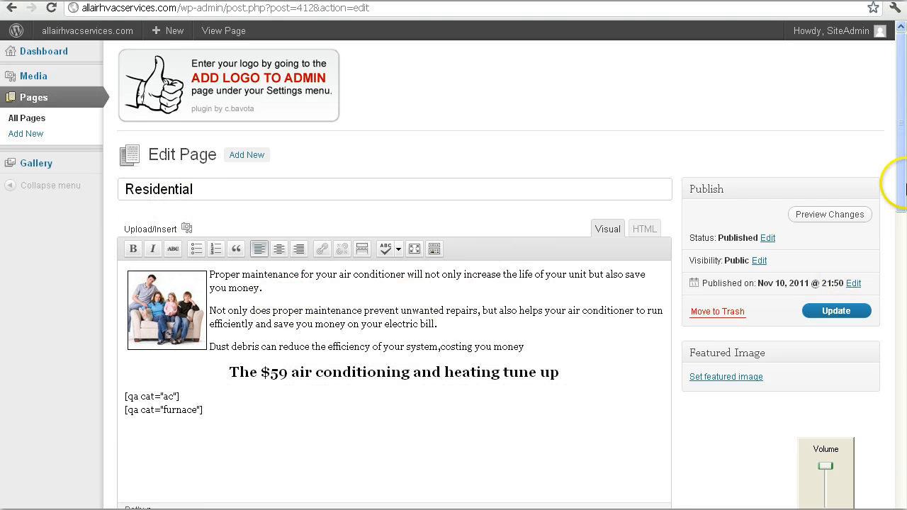
left_click_drag(902, 187, 903, 187)
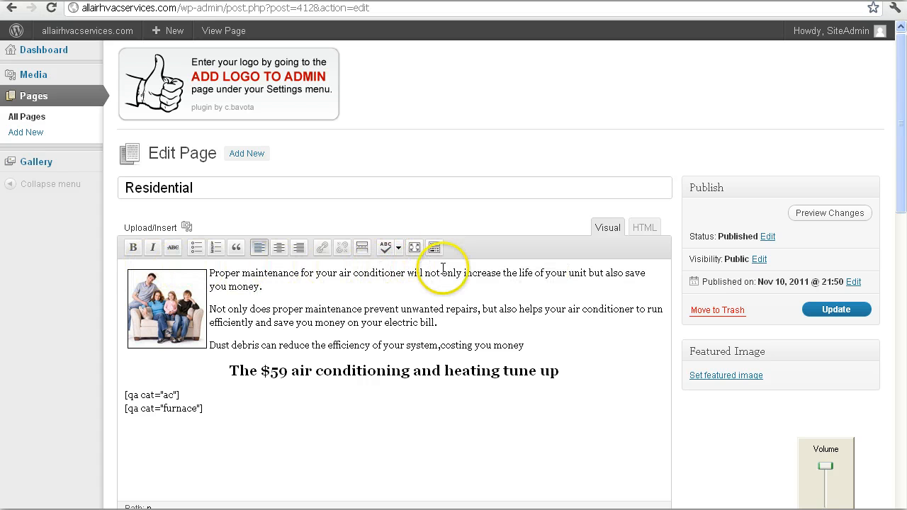
left_click(436, 248)
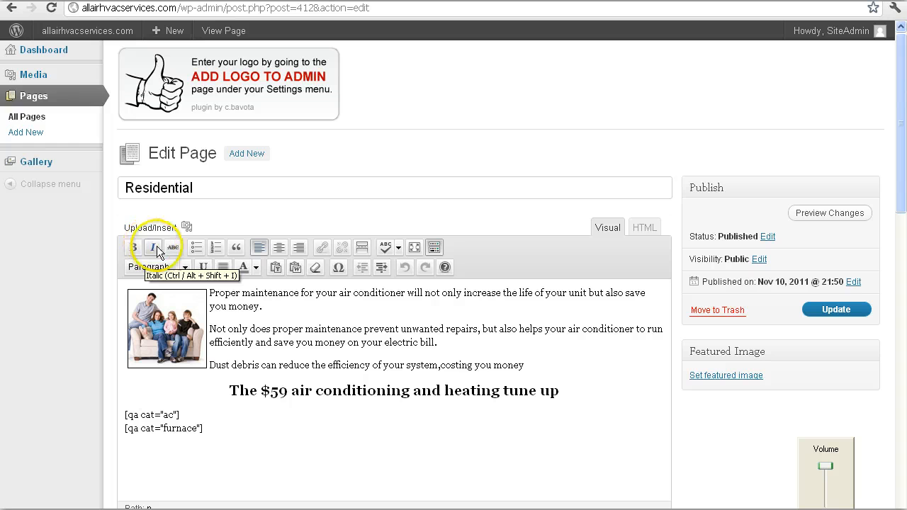
left_click(185, 228)
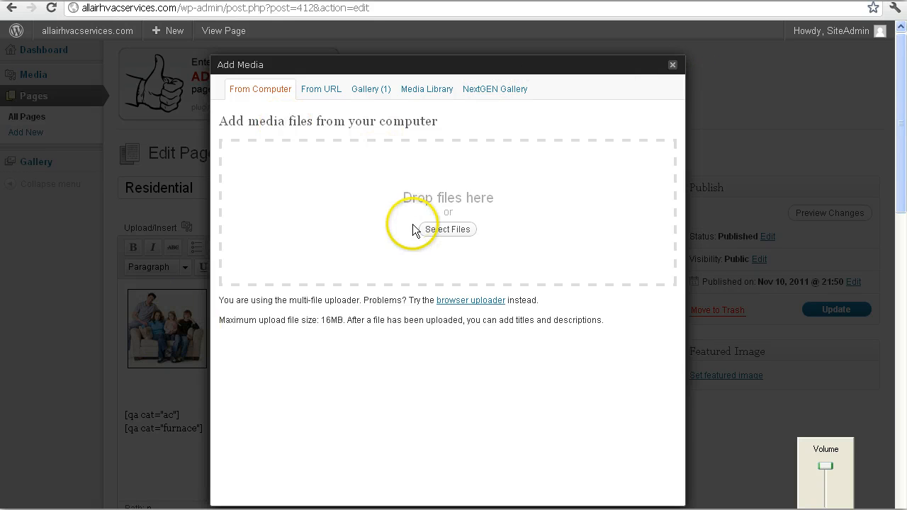
left_click(449, 229)
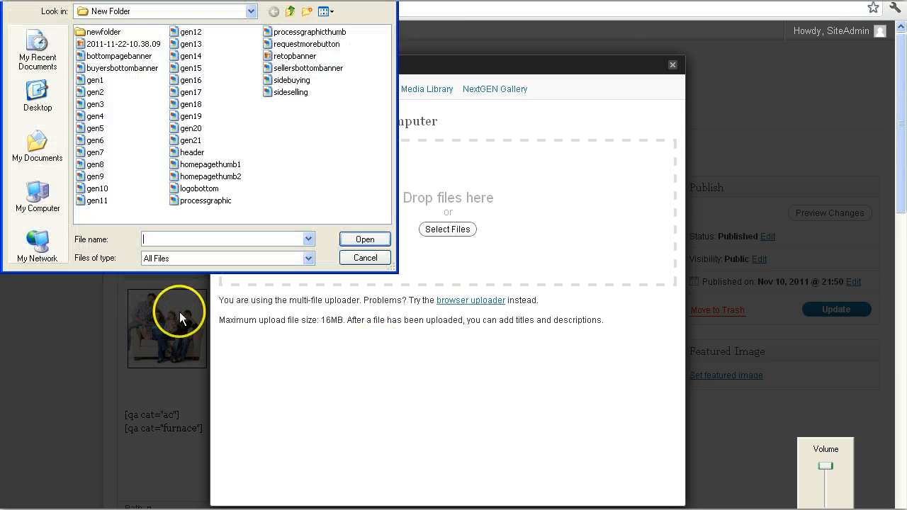
left_click(361, 260)
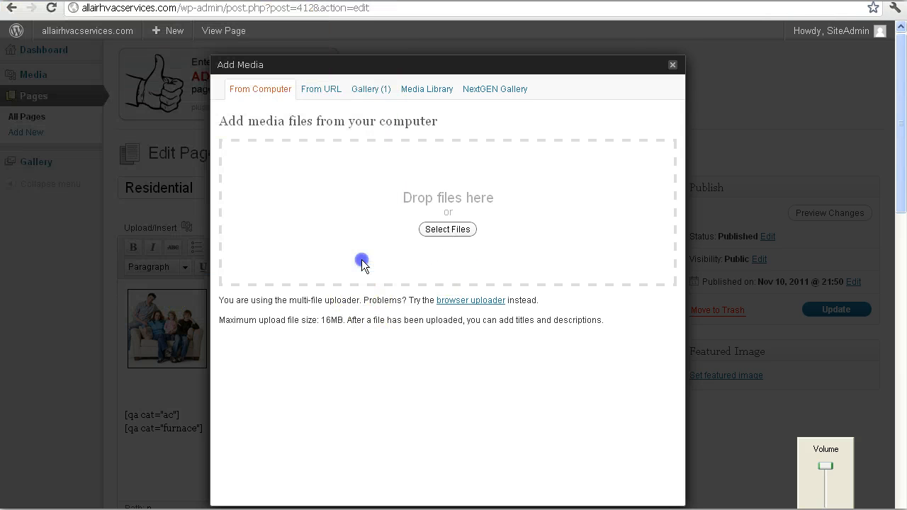
left_click(673, 65)
Add the sentence "Add text." at the end of the first paragraph and format it bold and red
left_click(324, 354)
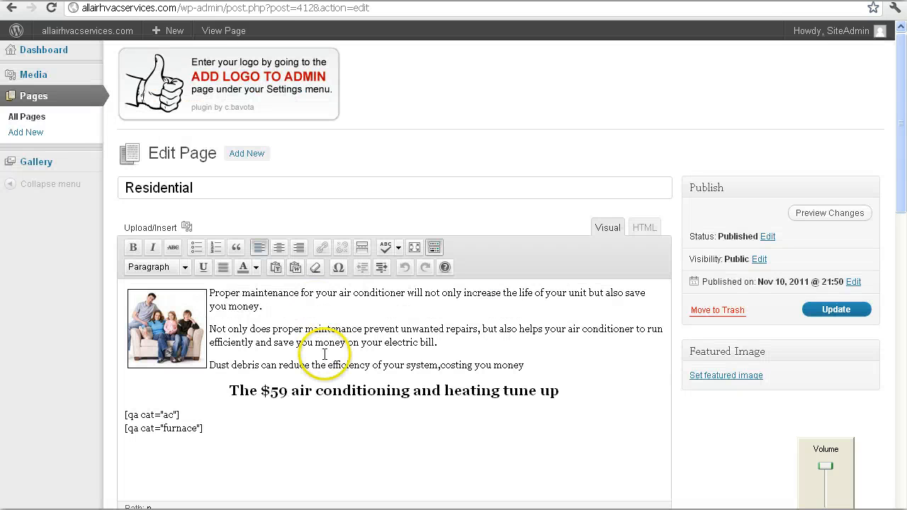
left_click(433, 309)
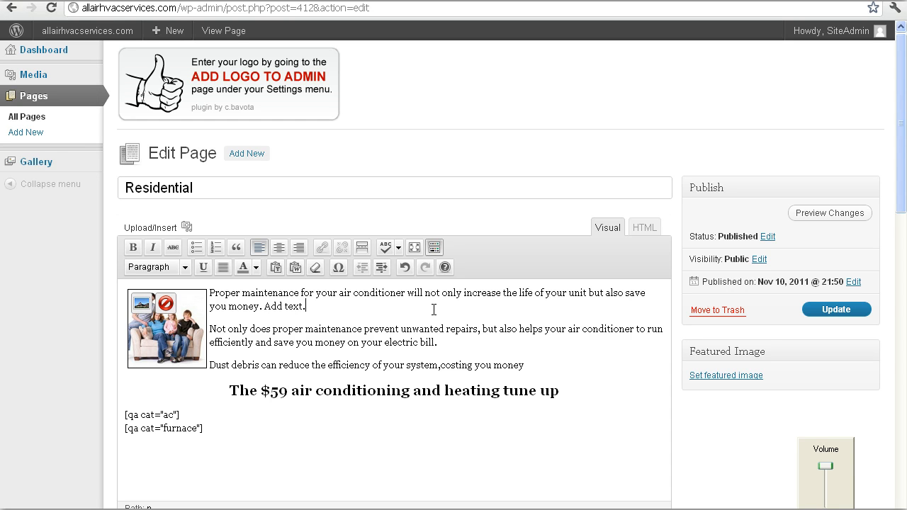
key("shift+Left")
key("shift+Left")
key("shift+Left")
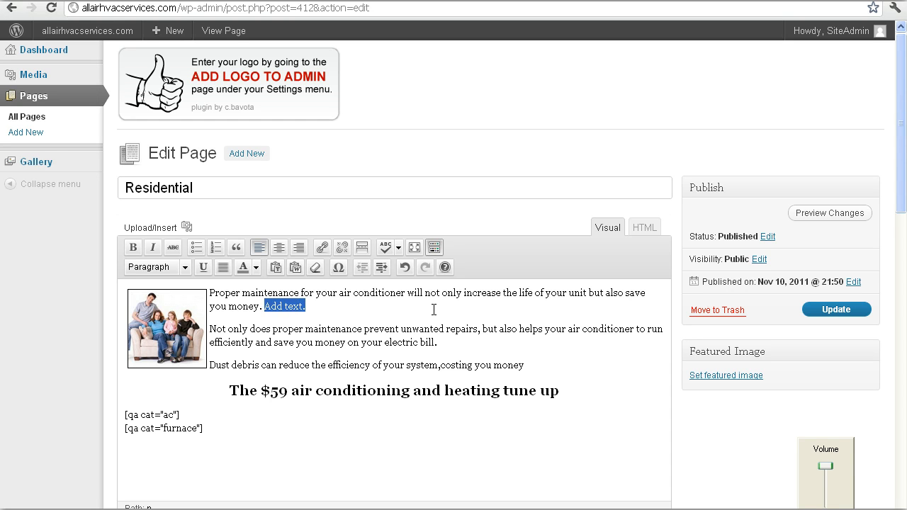
left_click(134, 248)
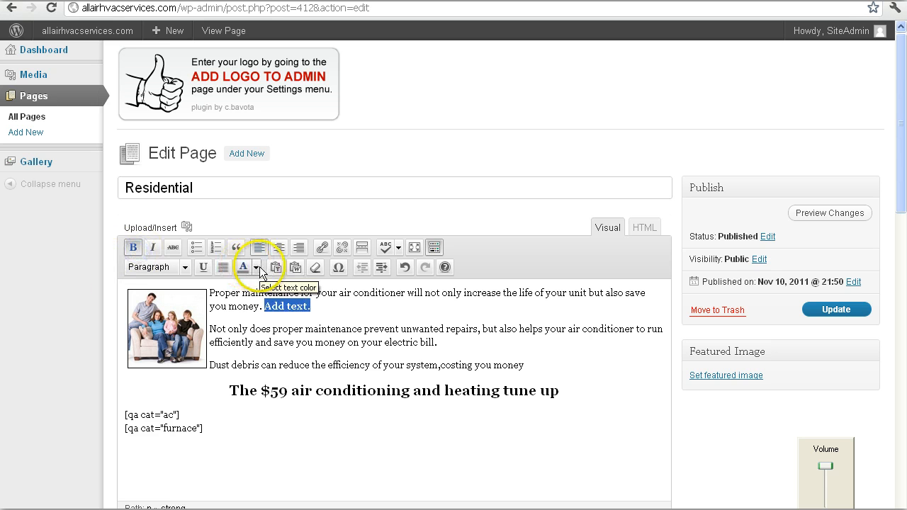
left_click(258, 267)
left_click(241, 307)
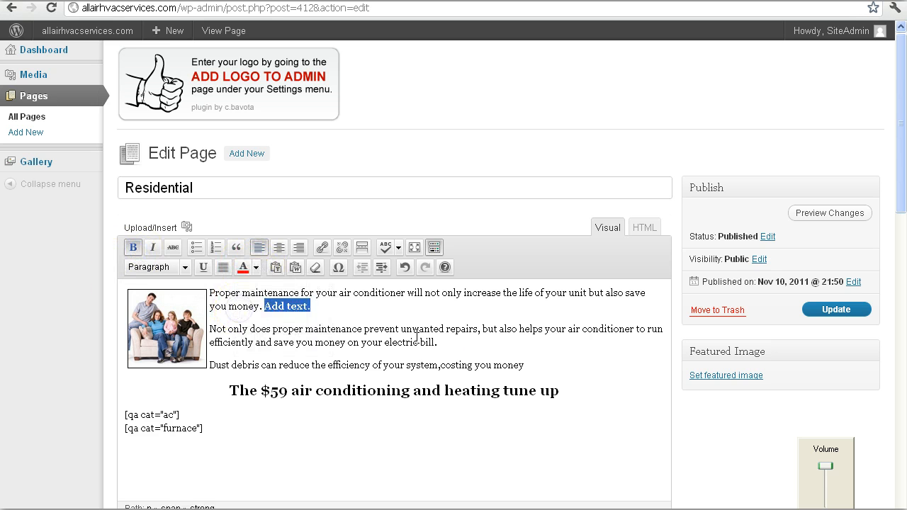
left_click(447, 356)
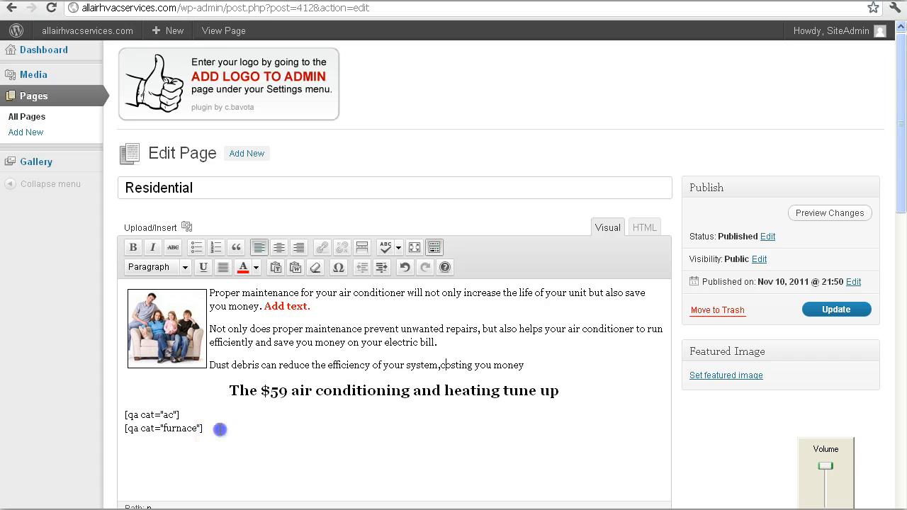
Compare the ac and furnace shortcodes with the published Residential page, expanding its 60-minute air conditioner tune-up list
left_click_drag(219, 427, 122, 413)
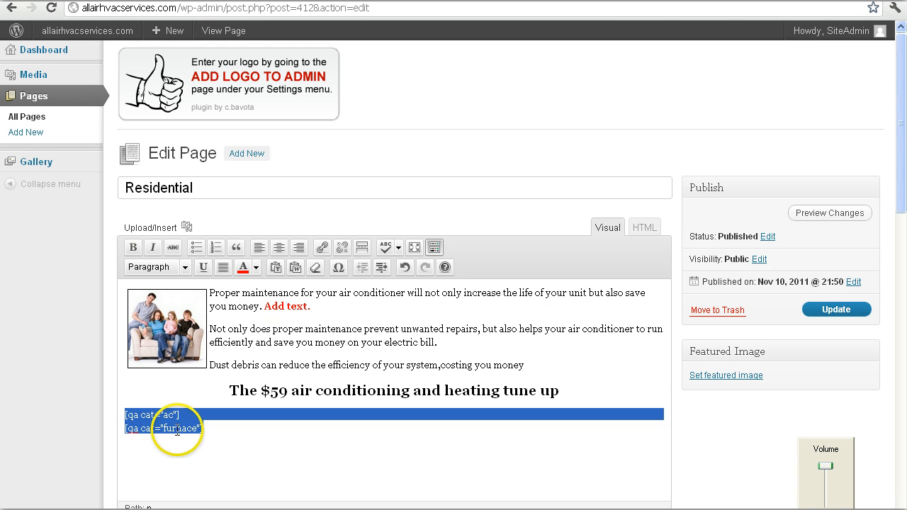
left_click(259, 439)
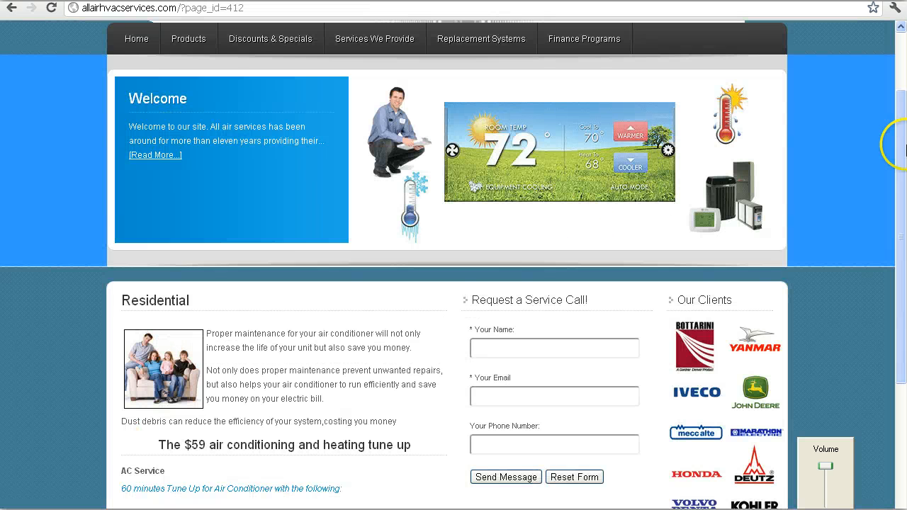
left_click_drag(902, 173, 902, 242)
left_click(213, 370)
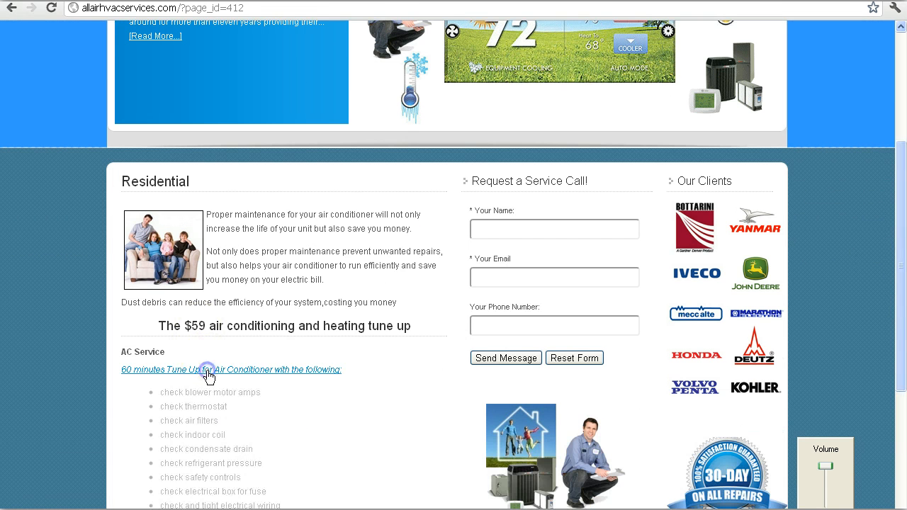
Examine the air conditioner and furnace tune-up lists on the published Residential page, expanding and collapsing them
left_click_drag(902, 208, 902, 290)
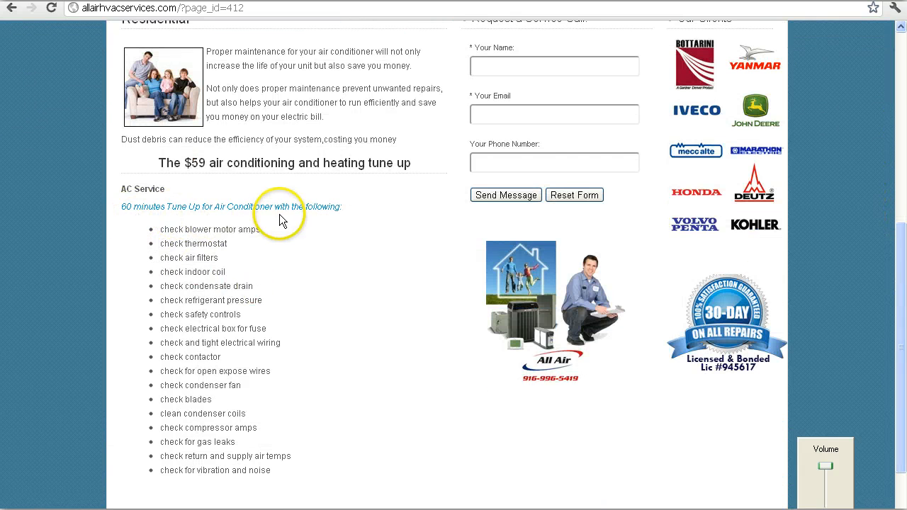
left_click_drag(894, 283, 899, 364)
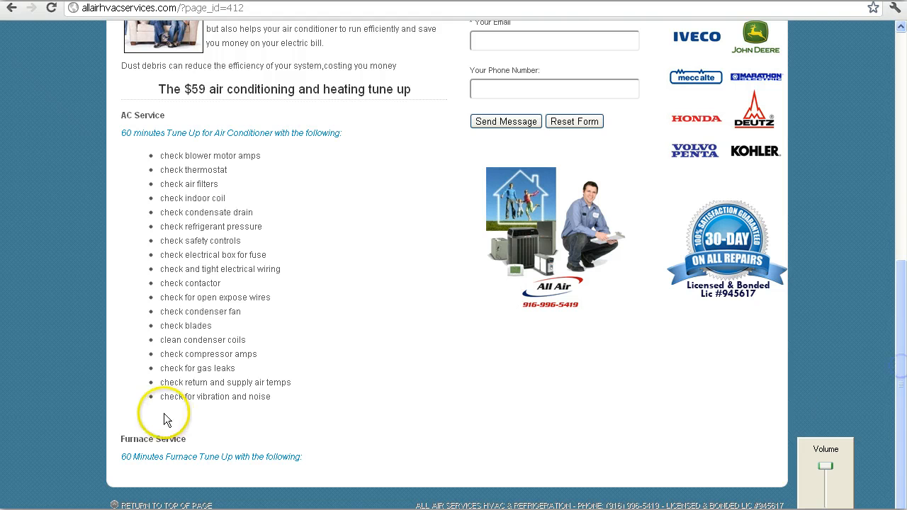
left_click(176, 463)
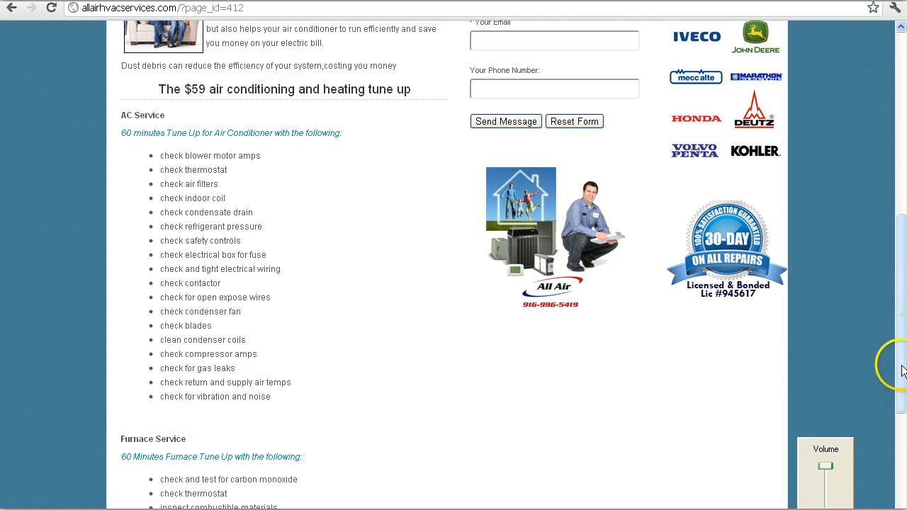
mouse_move(900, 364)
left_mouse_down()
mouse_move(903, 423)
mouse_move(902, 356)
left_mouse_up()
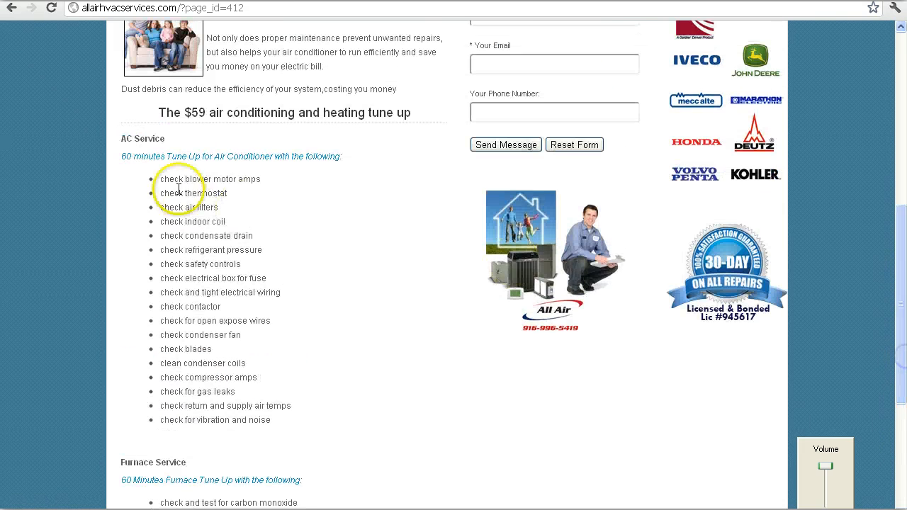
left_click(201, 157)
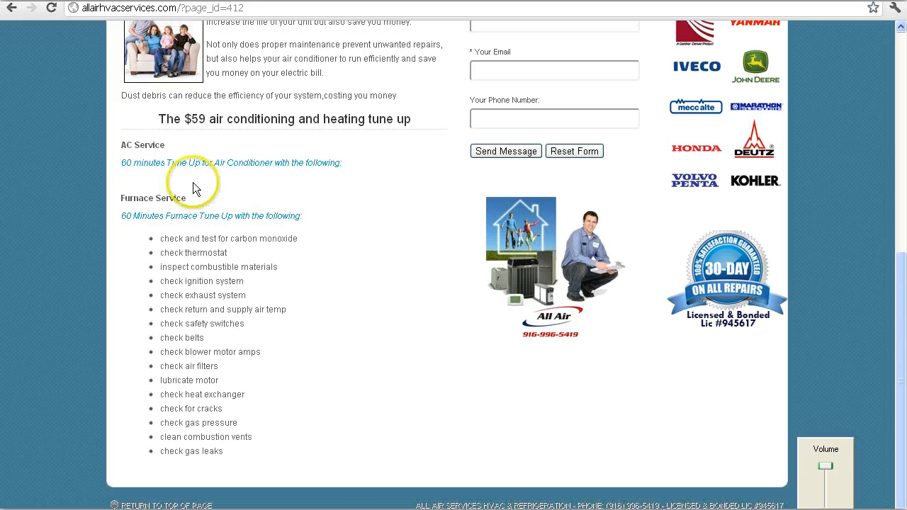
left_click(186, 216)
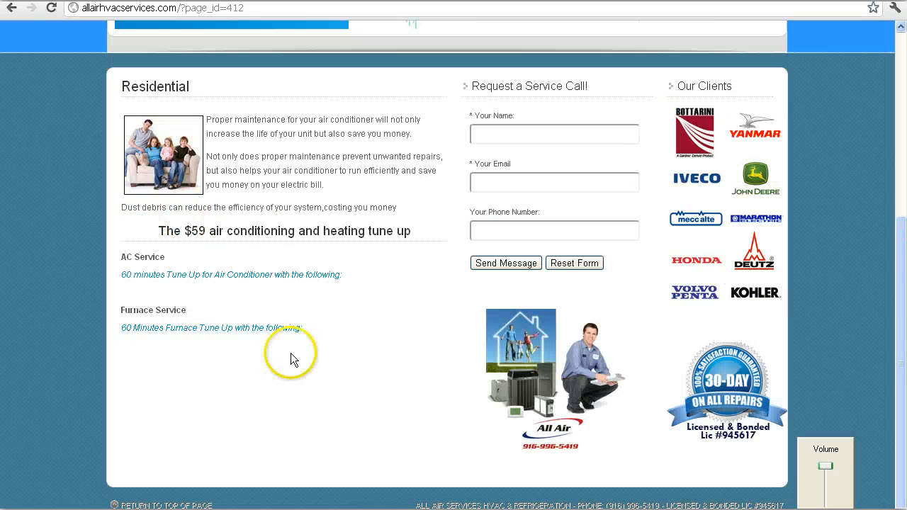
left_click(236, 281)
Return to the page editor, add the line "Add text around" below the furnace shortcode, and delete that line
left_click(205, 1)
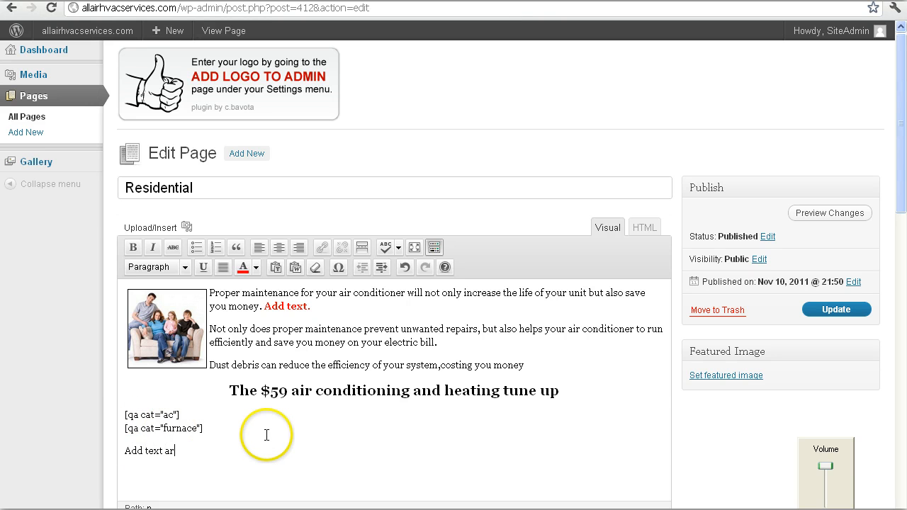
type(".")
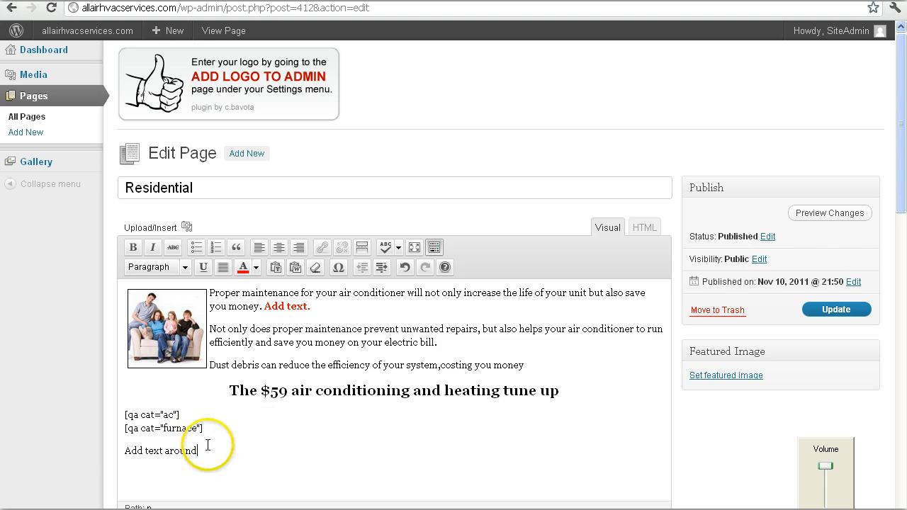
left_click_drag(216, 449, 94, 454)
key("BackSpace")
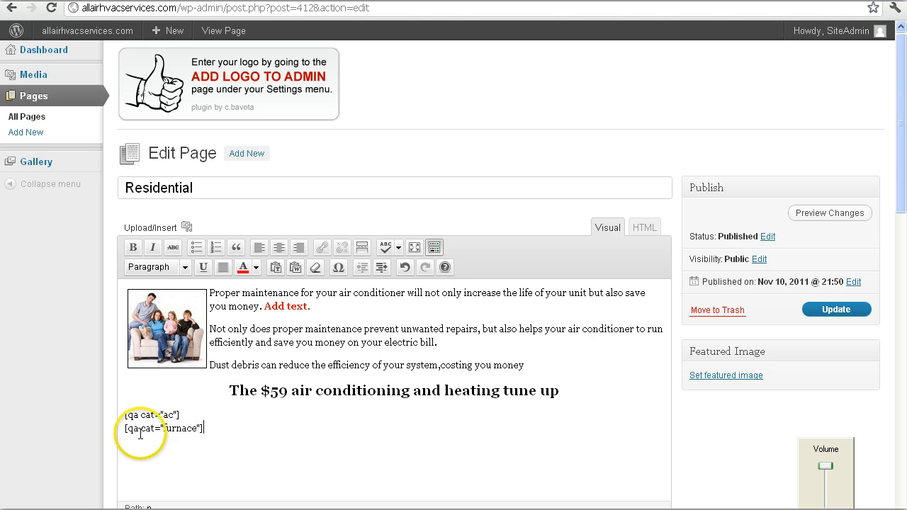
Change the format of the line "The $59 air conditioning and heating tune up" to Heading 1
left_click_drag(566, 391, 236, 389)
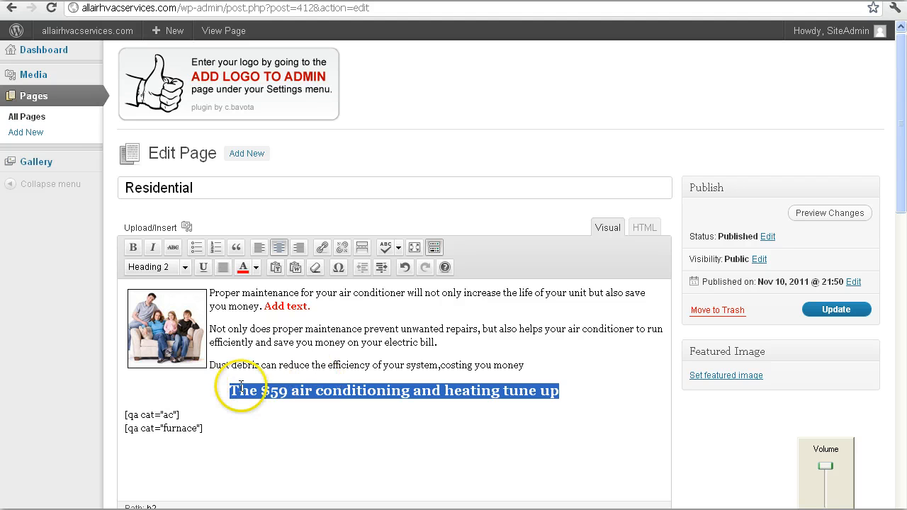
left_click(185, 267)
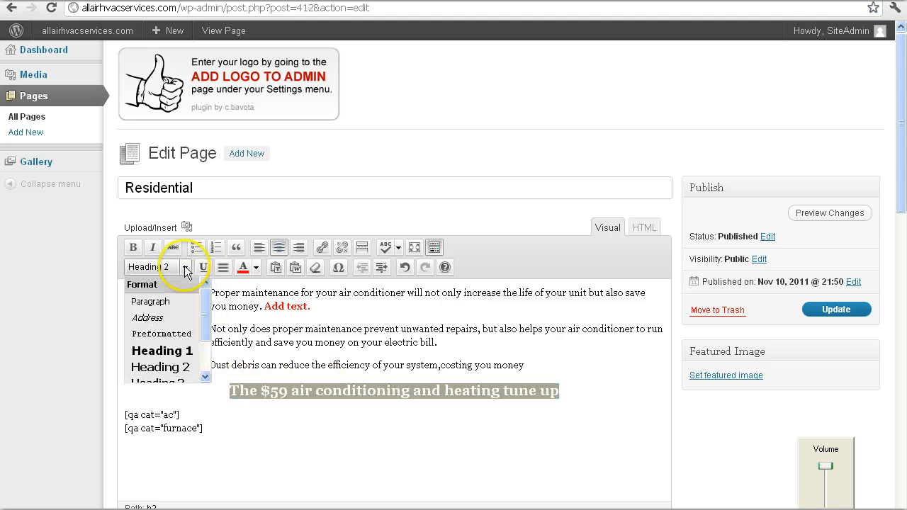
left_click(179, 368)
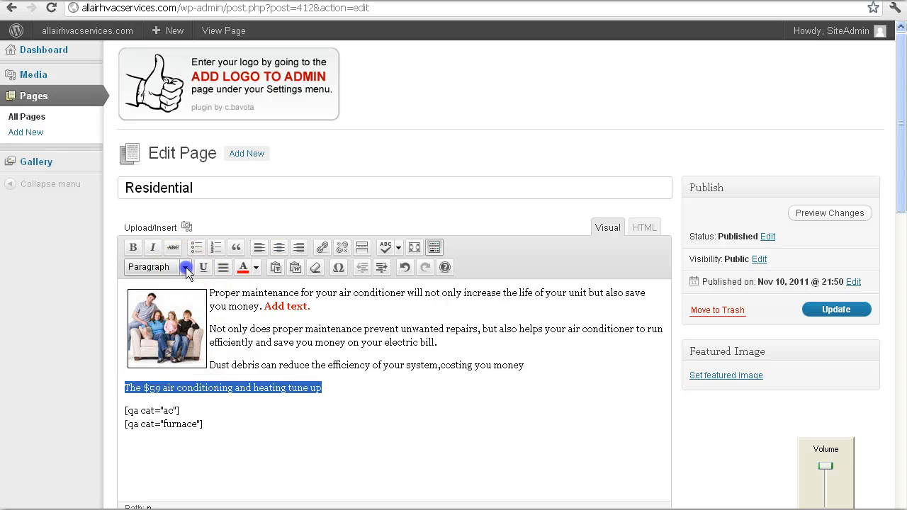
left_click(187, 272)
left_click(181, 350)
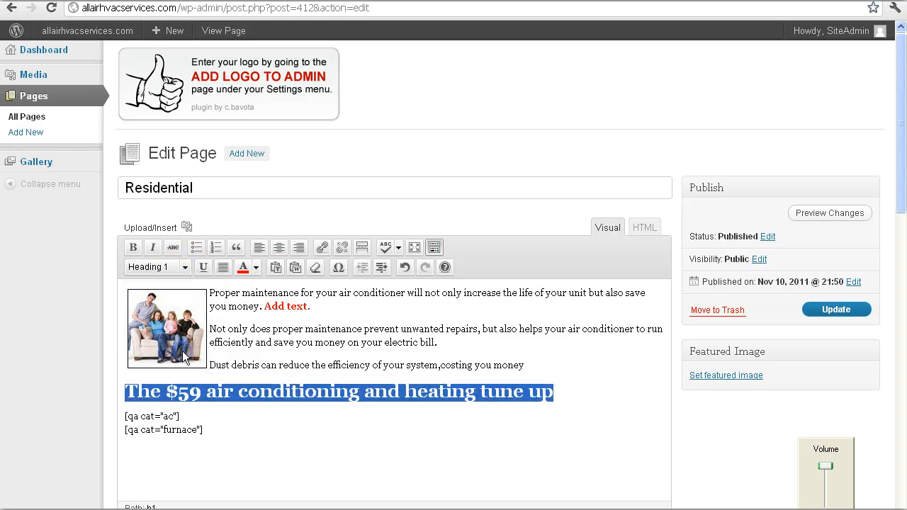
Center the "The $59 air conditioning and heating tune up" line and set its format to Heading 2
left_click(326, 392)
left_click_drag(553, 394, 139, 392)
left_click(278, 247)
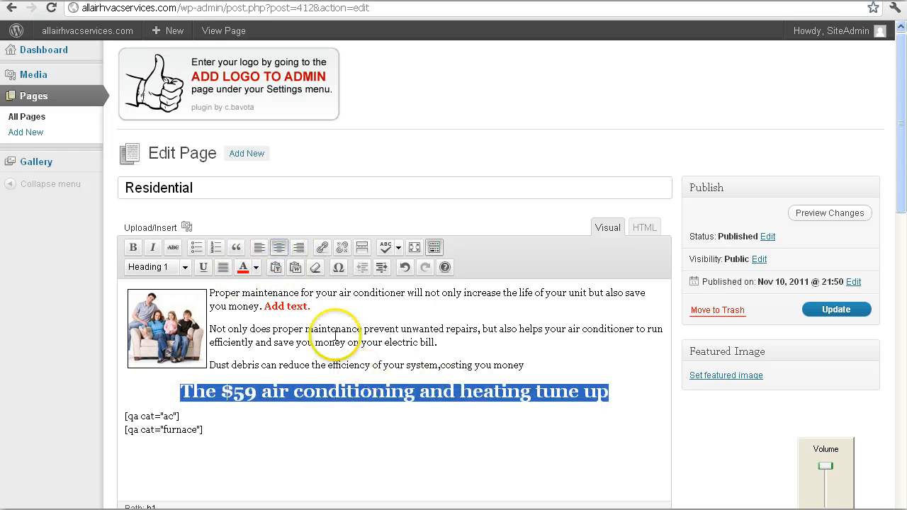
left_click(185, 267)
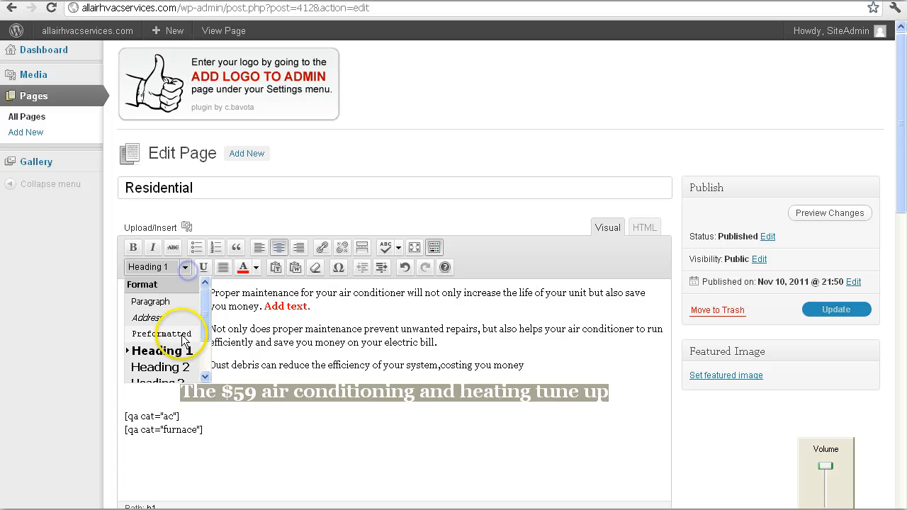
left_click(182, 375)
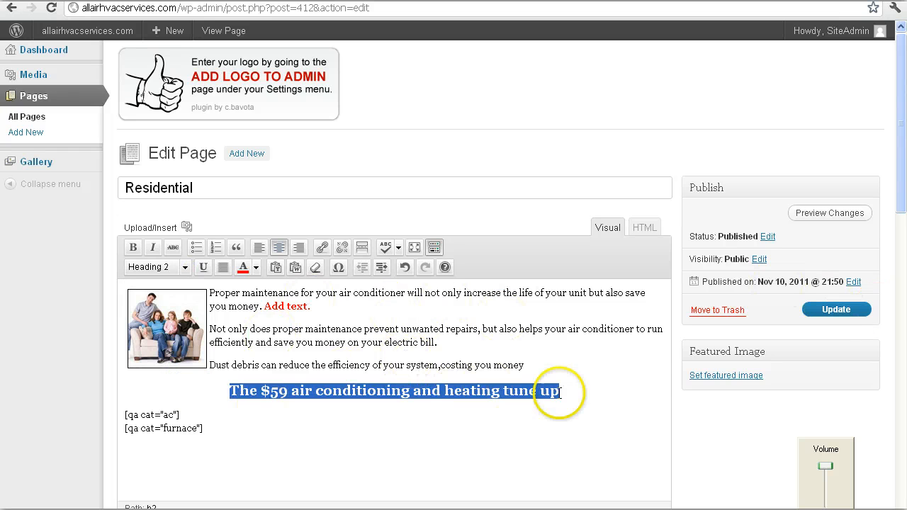
Look through the Genesis SEO Settings below the editor and select the page title text
left_click_drag(904, 199, 904, 319)
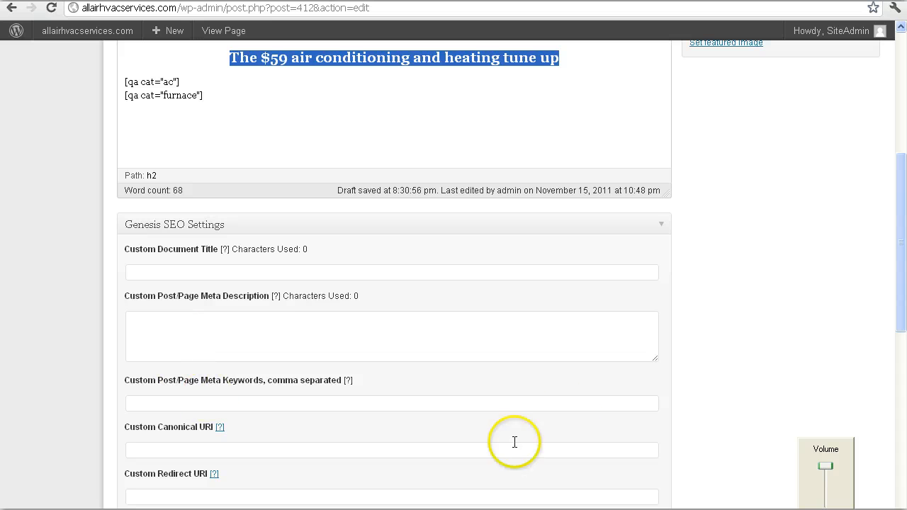
left_click_drag(903, 298, 904, 352)
left_click(904, 145)
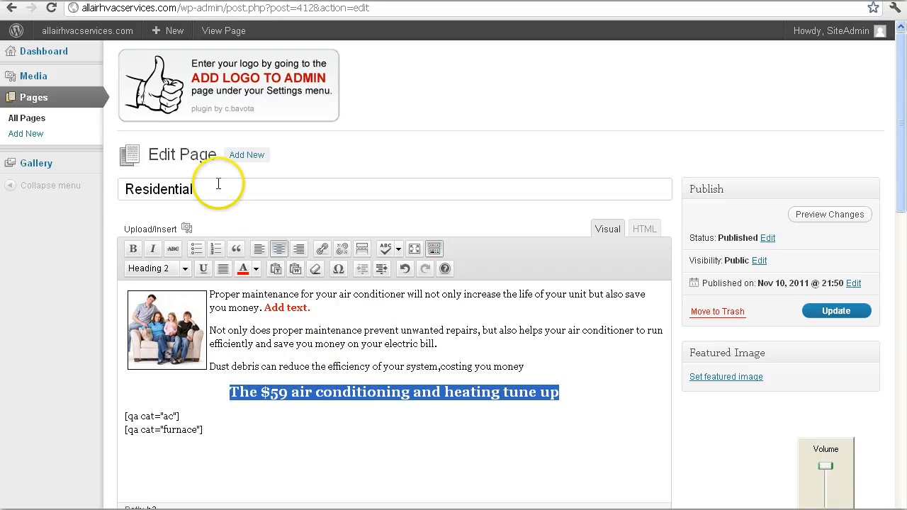
double_click(122, 189)
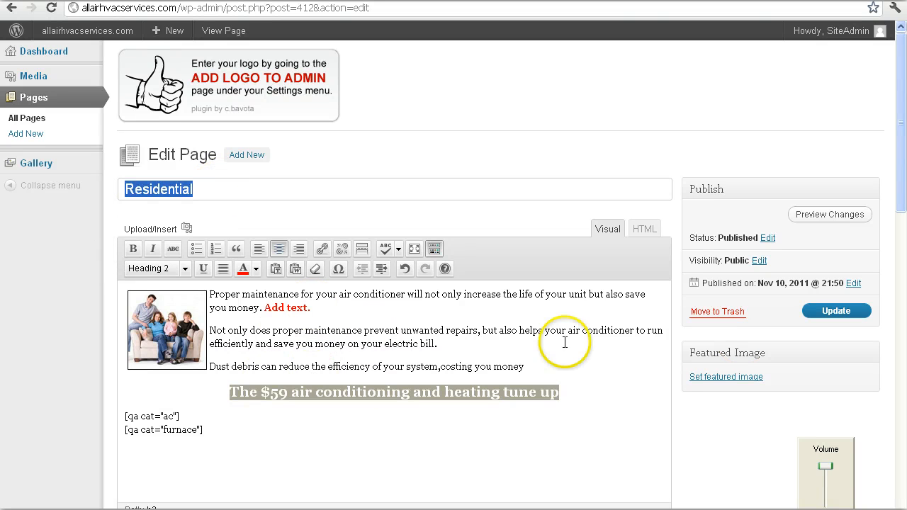
Update the Residential page and check the red "Add text." sentence on the published page
left_click(819, 315)
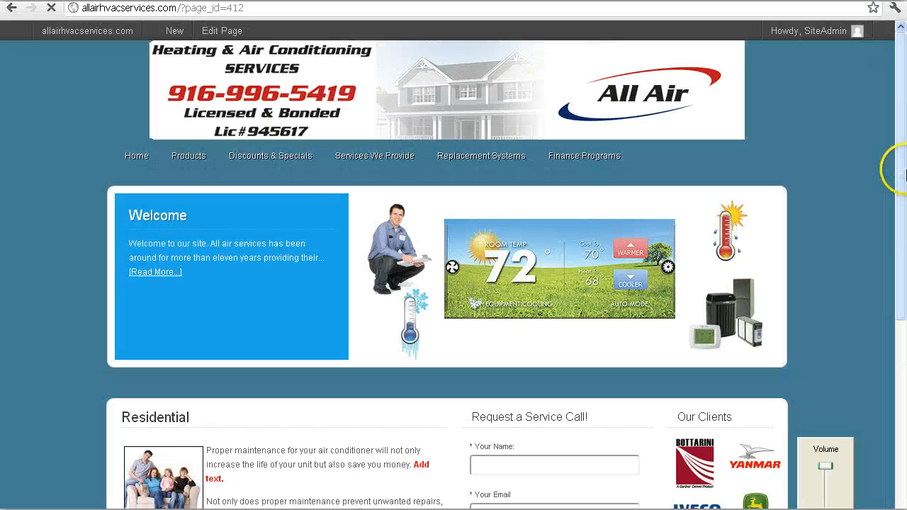
left_click_drag(903, 243, 903, 338)
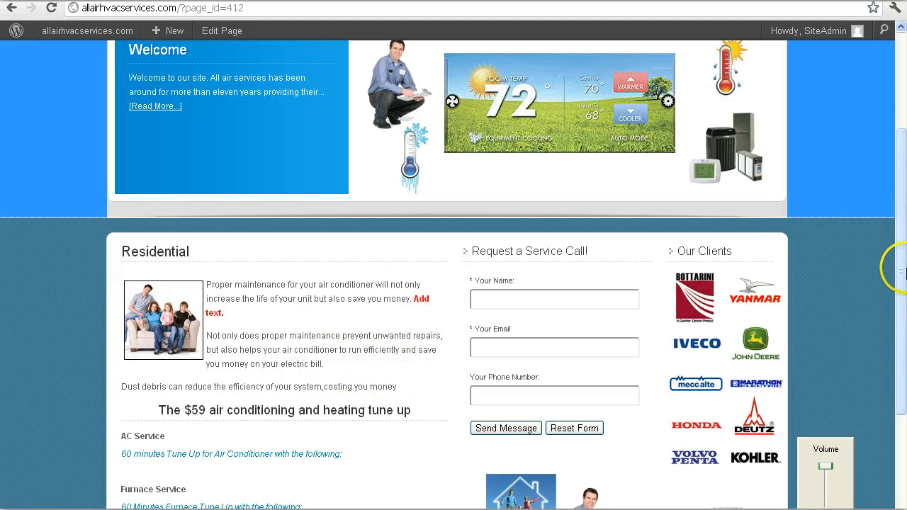
left_click_drag(901, 263, 901, 358)
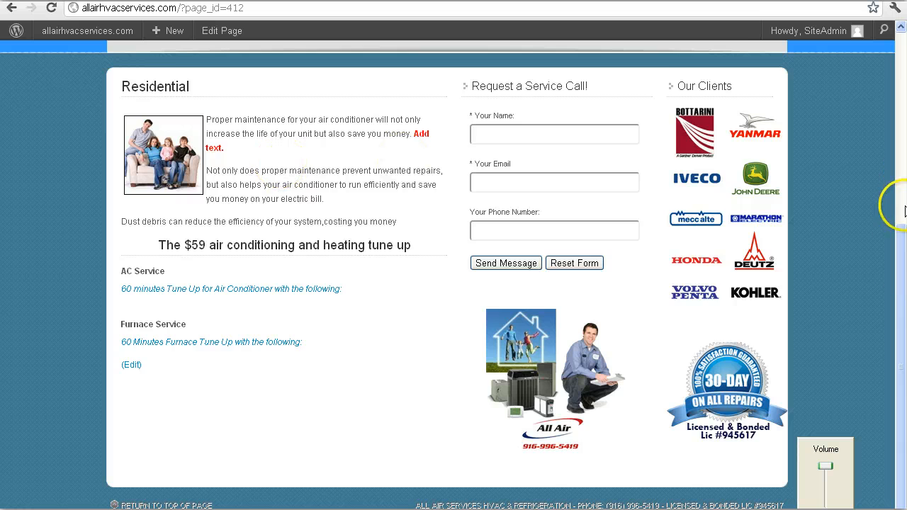
left_click_drag(903, 234, 904, 191)
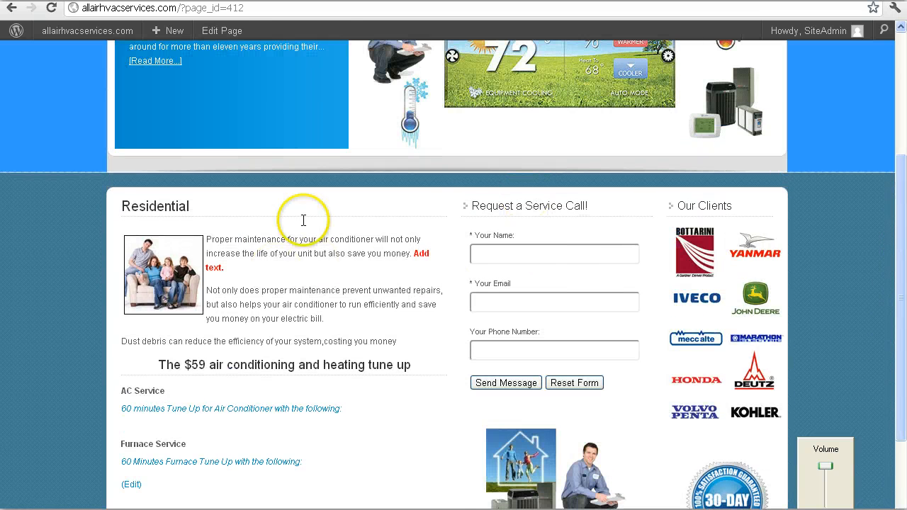
Remove the red "Add text." sentence from the first paragraph, update the page, and check the published version
left_click(156, 0)
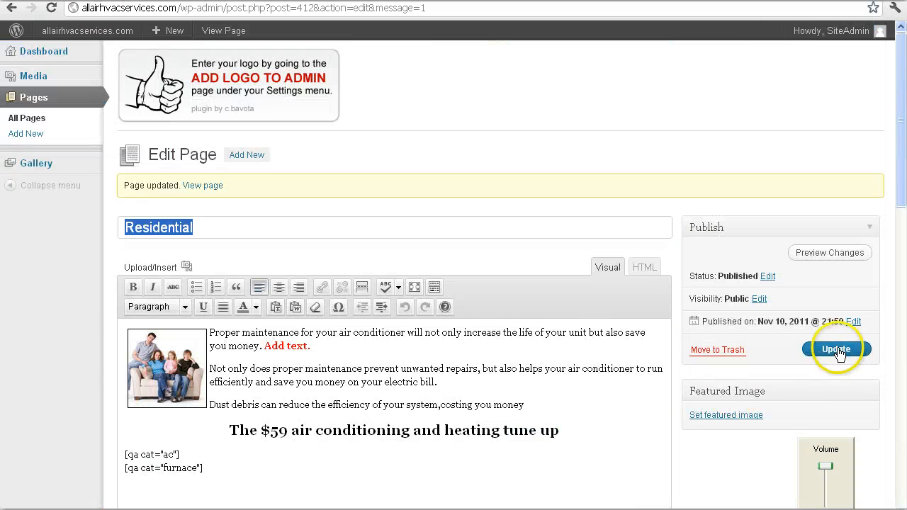
left_click(398, 352)
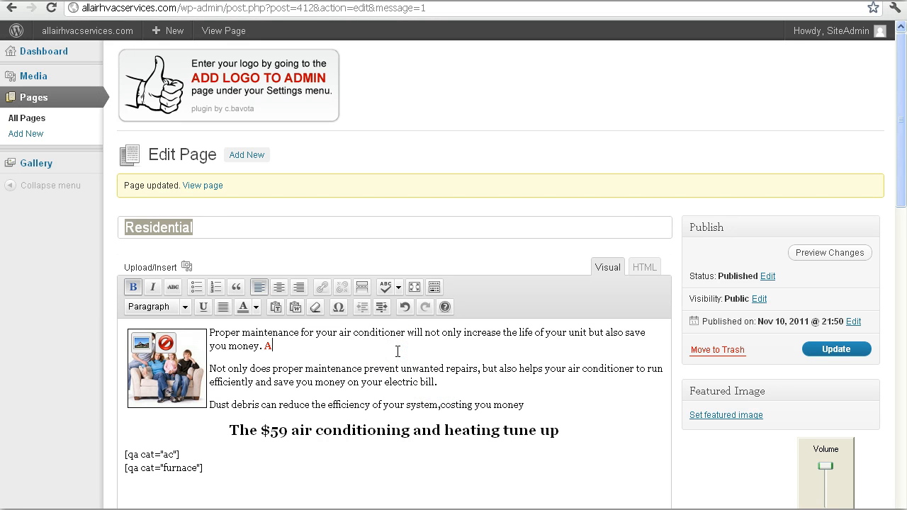
left_click(848, 352)
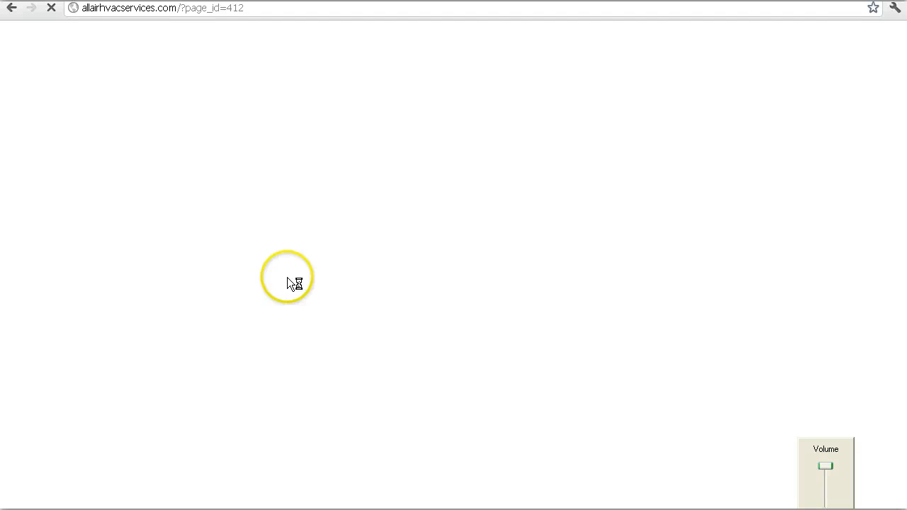
left_click_drag(901, 178, 902, 241)
left_click(127, 2)
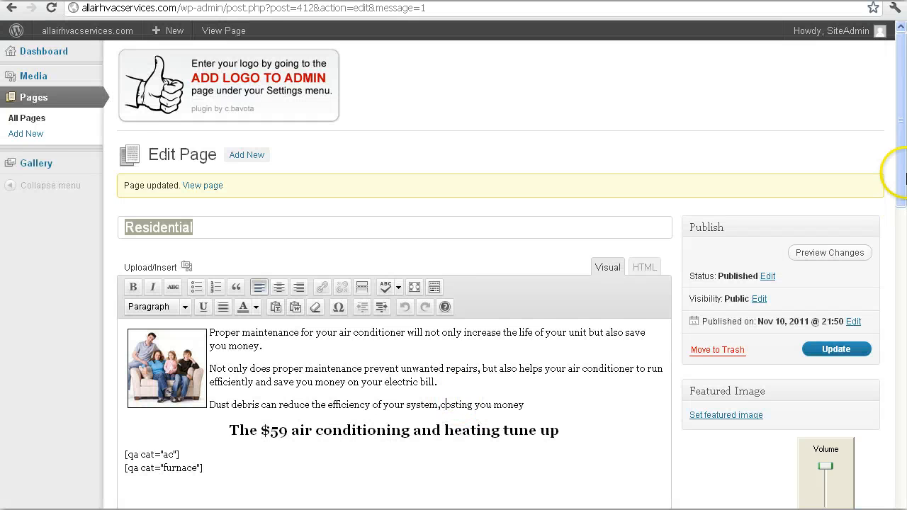
Open an empty Notepad document from the Windows accessories
left_click_drag(905, 177, 903, 181)
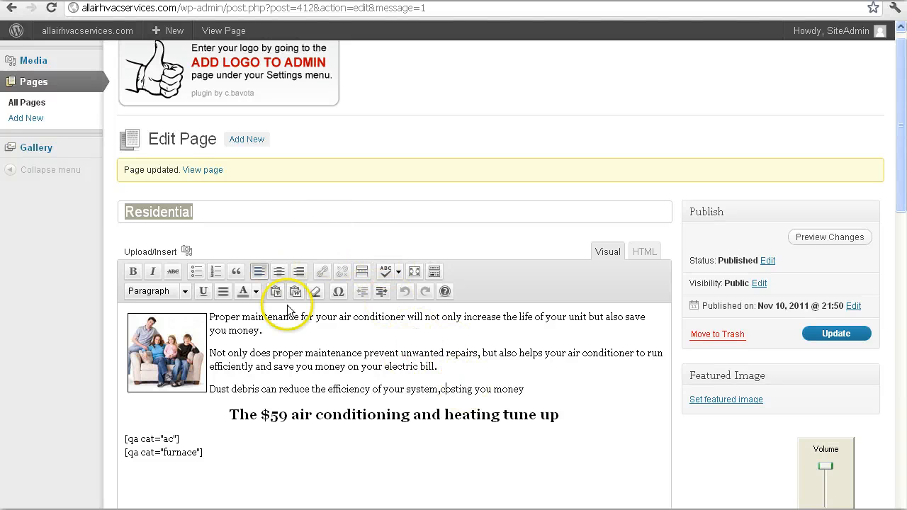
mouse_move(903, 190)
left_mouse_down()
mouse_move(903, 209)
mouse_move(903, 188)
left_mouse_up()
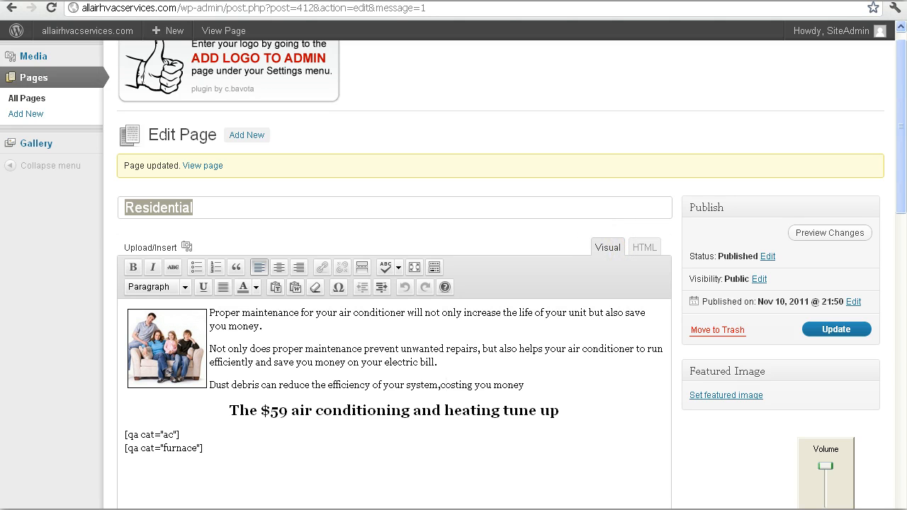
left_click(36, 509)
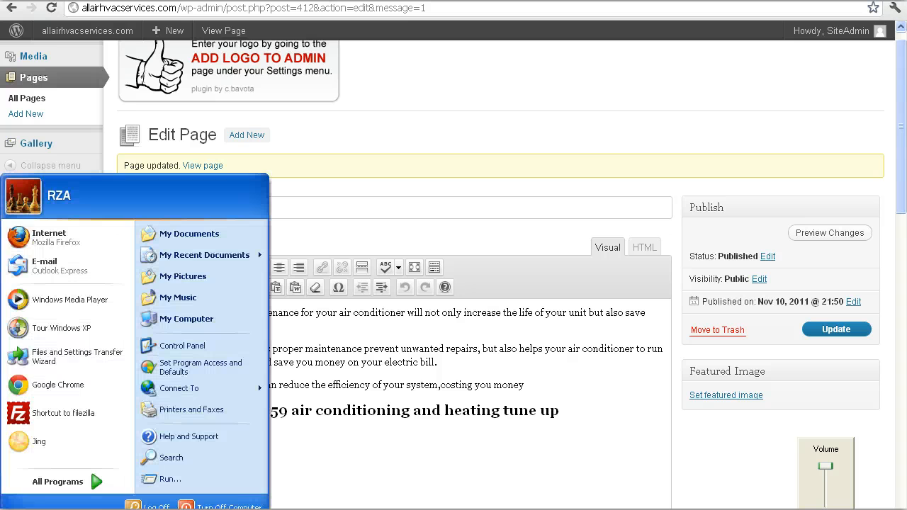
left_click(78, 482)
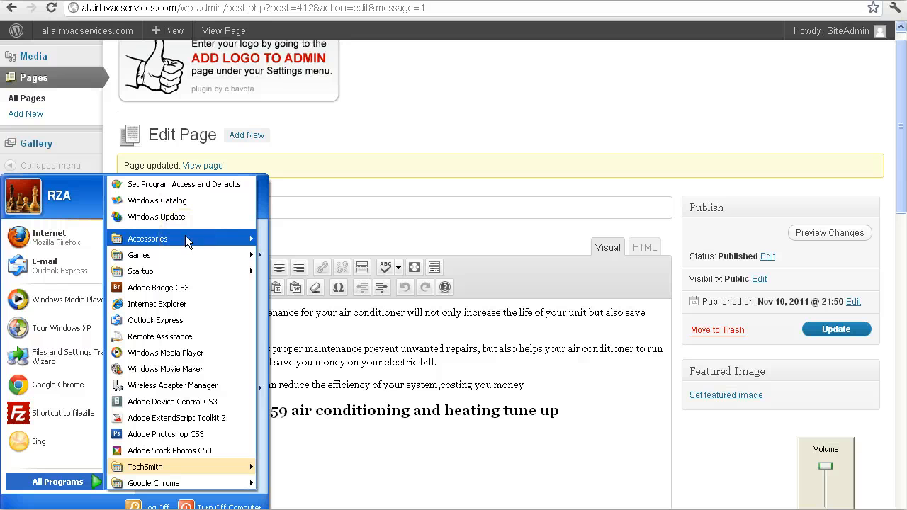
mouse_move(185, 237)
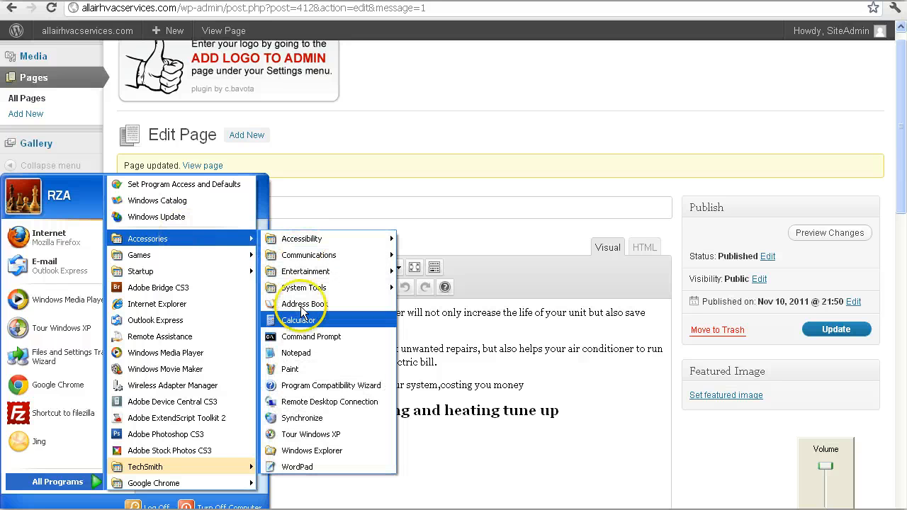
left_click(301, 352)
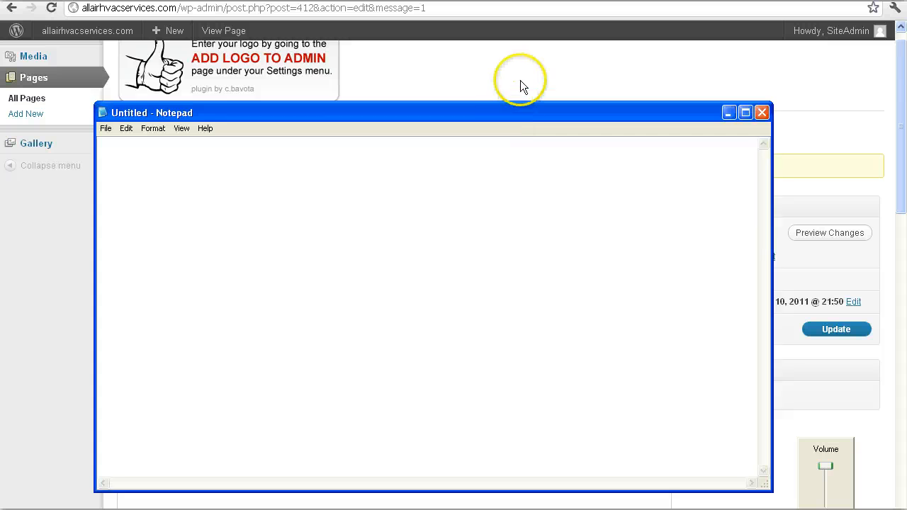
Return to the Residential page editor in the browser and show the page content as HTML code
left_click(618, 212)
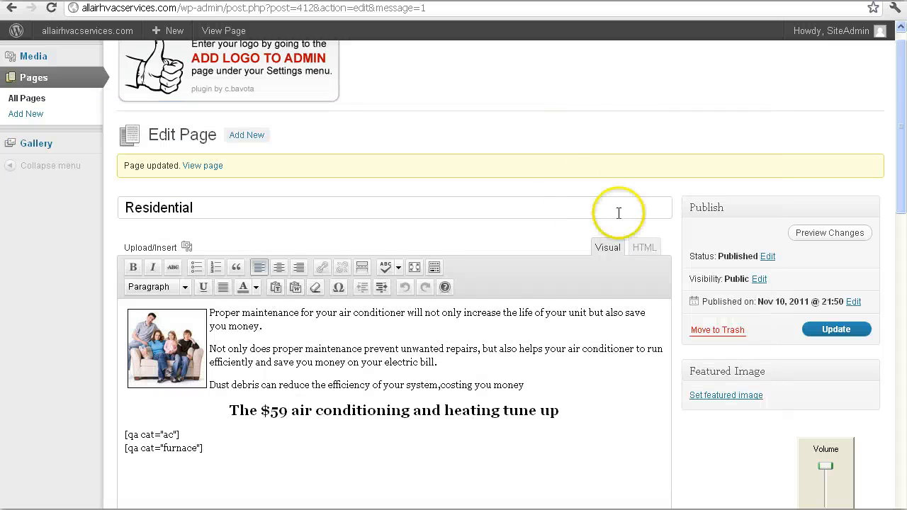
left_click(644, 248)
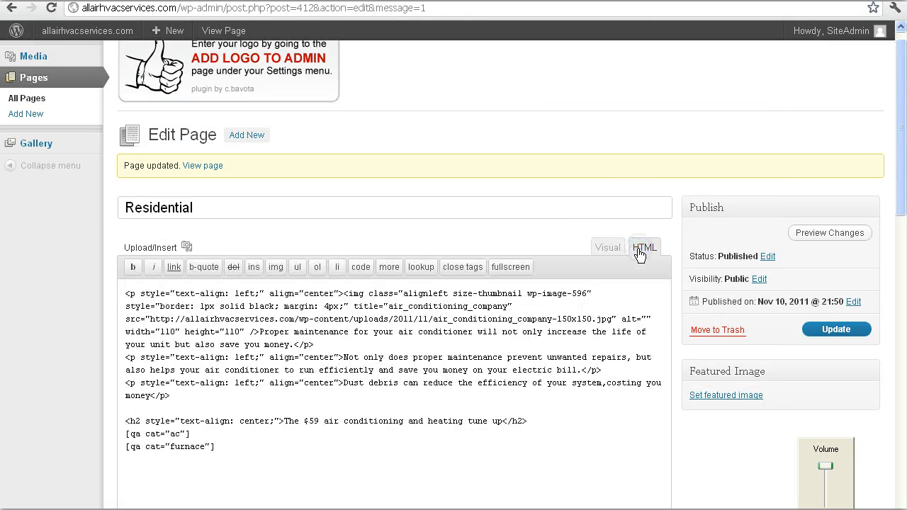
Copy the Residential page's entire HTML code and paste it into the Notepad document as a backup
left_click_drag(225, 447, 107, 272)
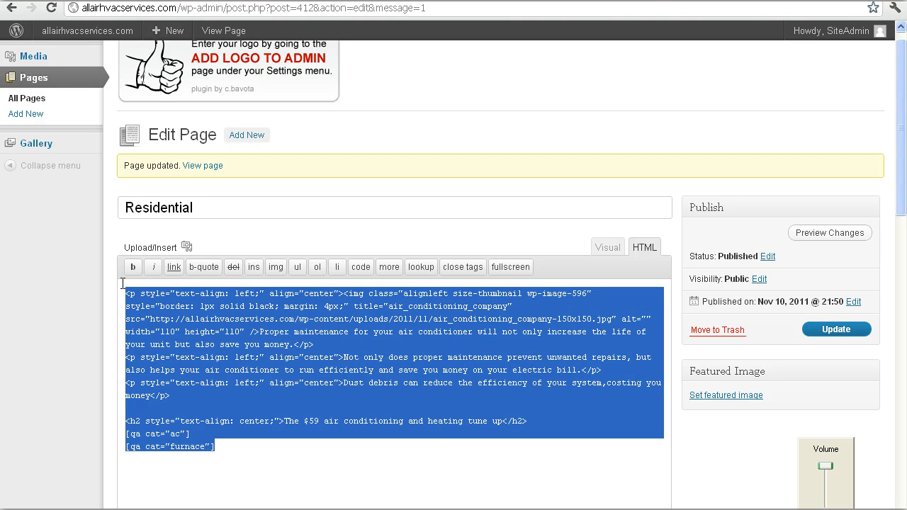
right_click(182, 323)
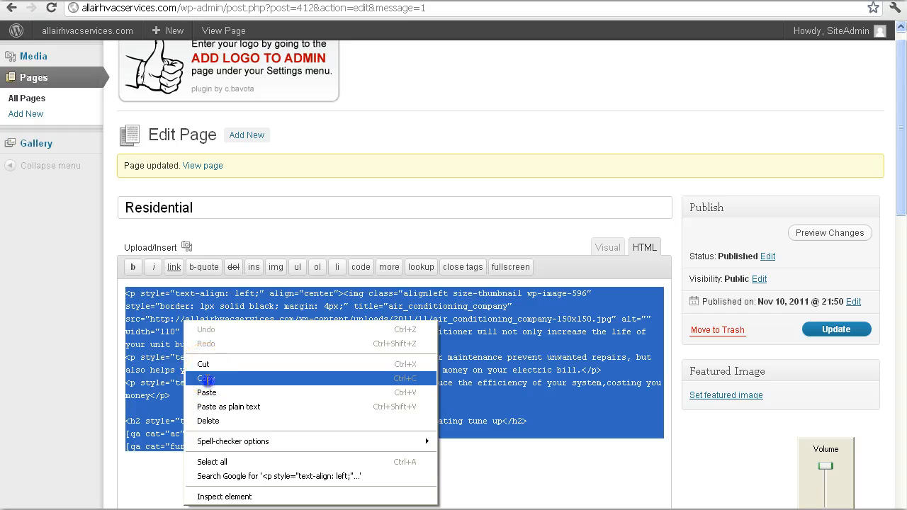
left_click(206, 379)
left_click(381, 209)
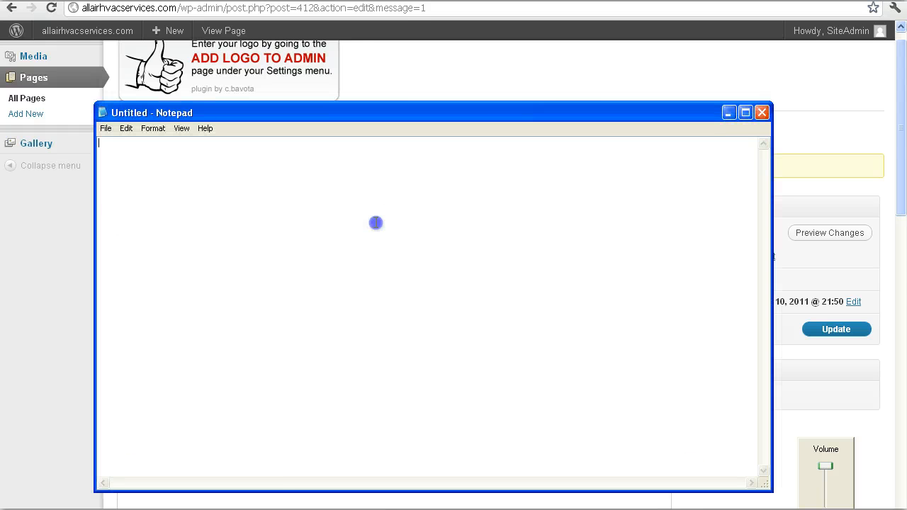
key("ctrl+v")
left_click(542, 94)
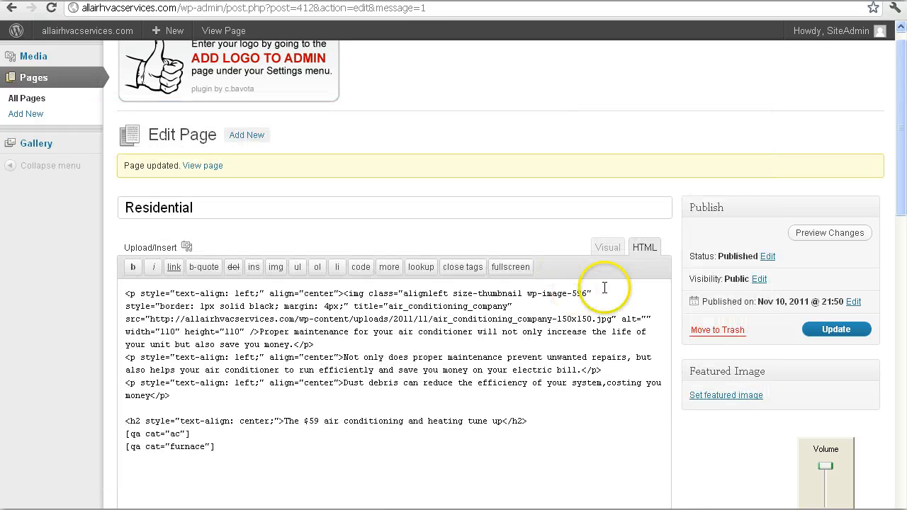
In the visual view, add the bold sentence "You do something you dont like." to the end of the first paragraph and update the page
left_click(607, 247)
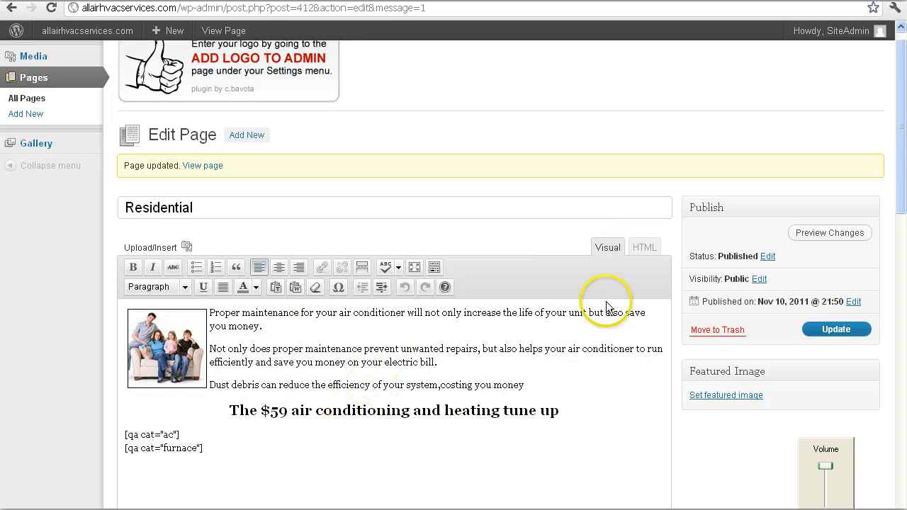
left_click(631, 255)
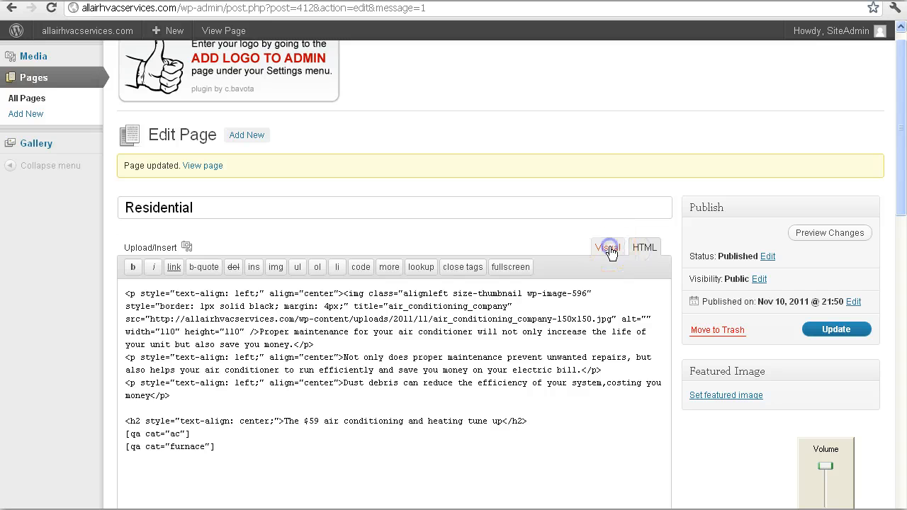
left_click(609, 250)
left_click(400, 327)
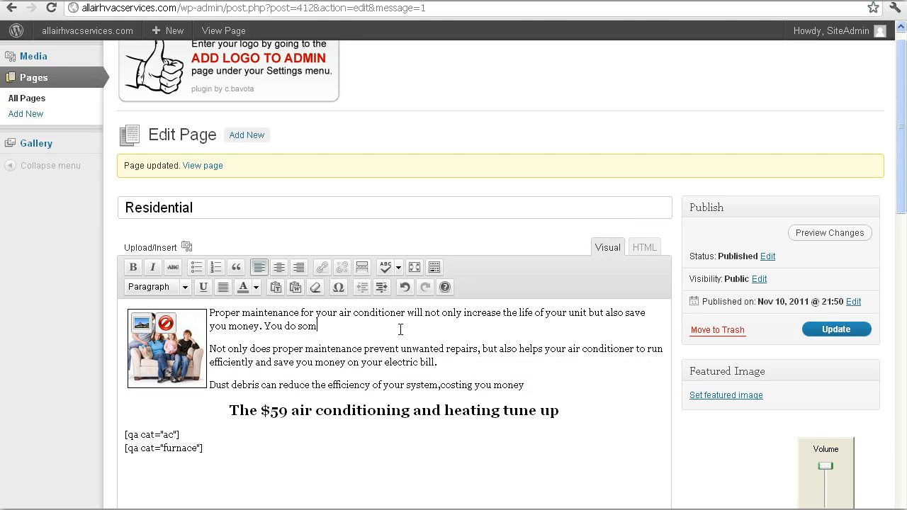
type("You do something you dont like.")
left_click_drag(405, 327, 275, 327)
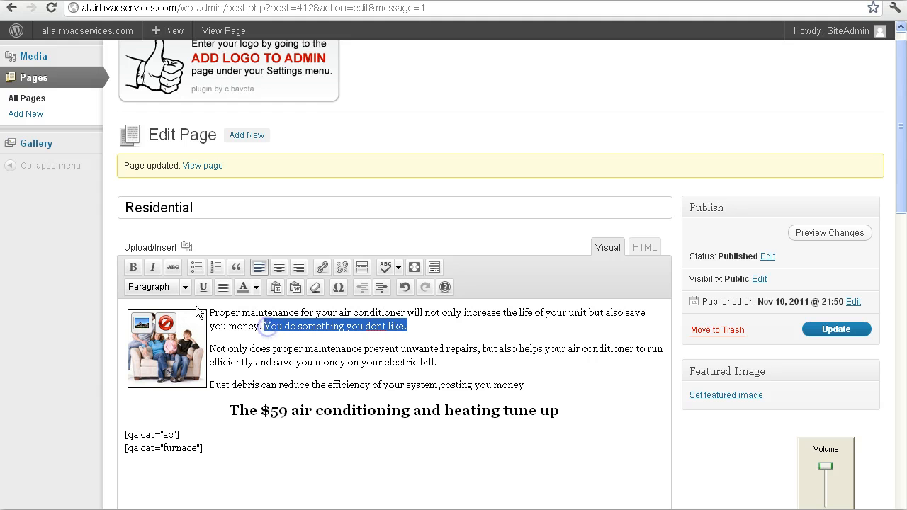
left_click(133, 267)
left_click(843, 333)
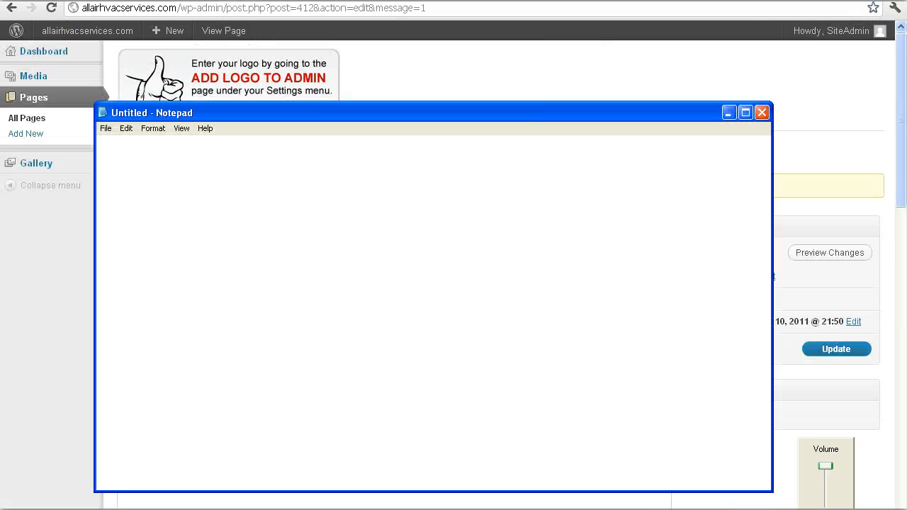
Restore the Residential page by replacing all its HTML code with the backup code kept in Notepad
key("ctrl+v")
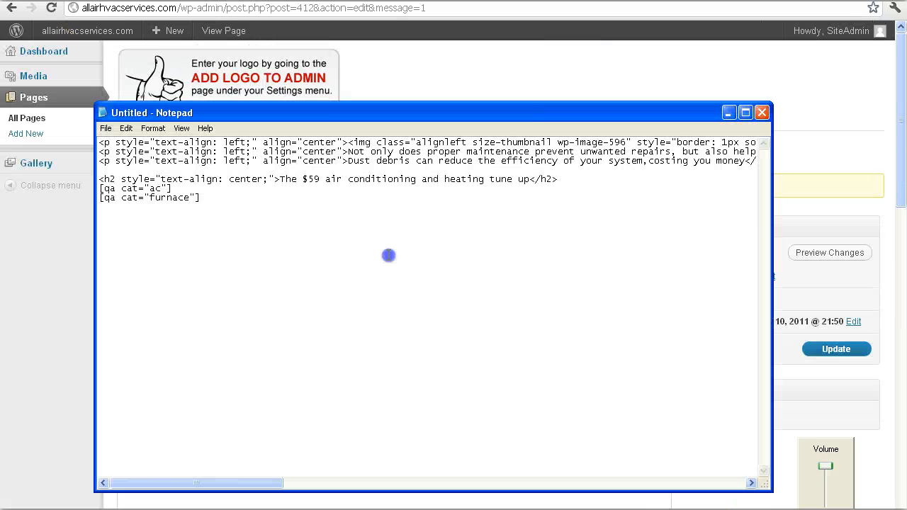
key("ctrl+a")
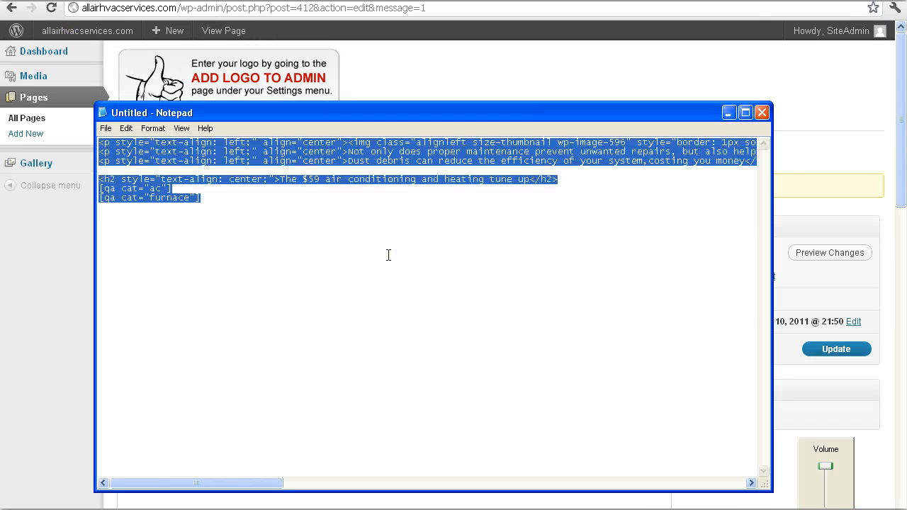
left_click(610, 62)
left_click(643, 267)
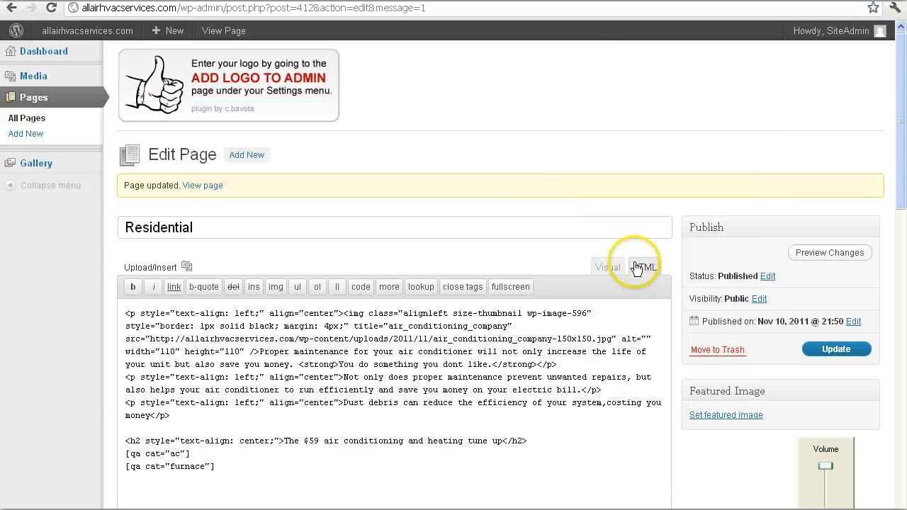
left_click(578, 345)
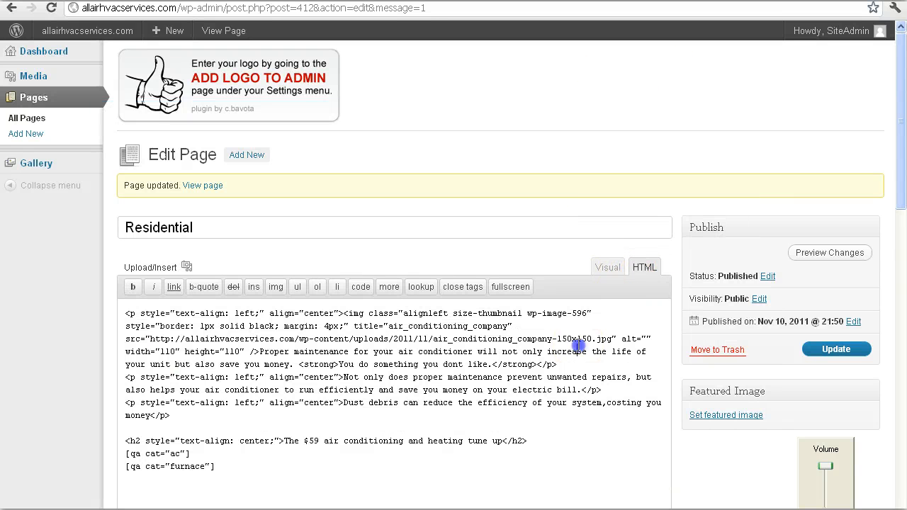
key("ctrl+a")
key("ctrl+v")
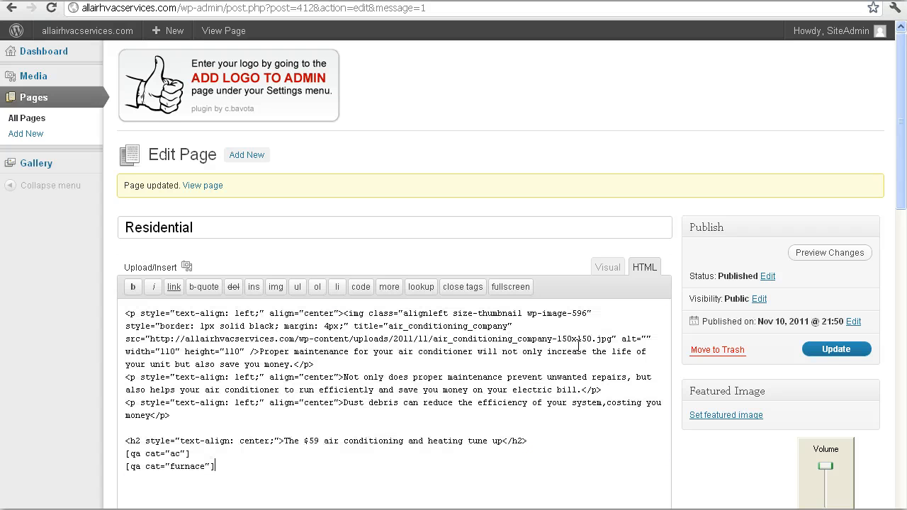
Update the Residential page and compare its published version with the content in the visual editor
left_click(836, 350)
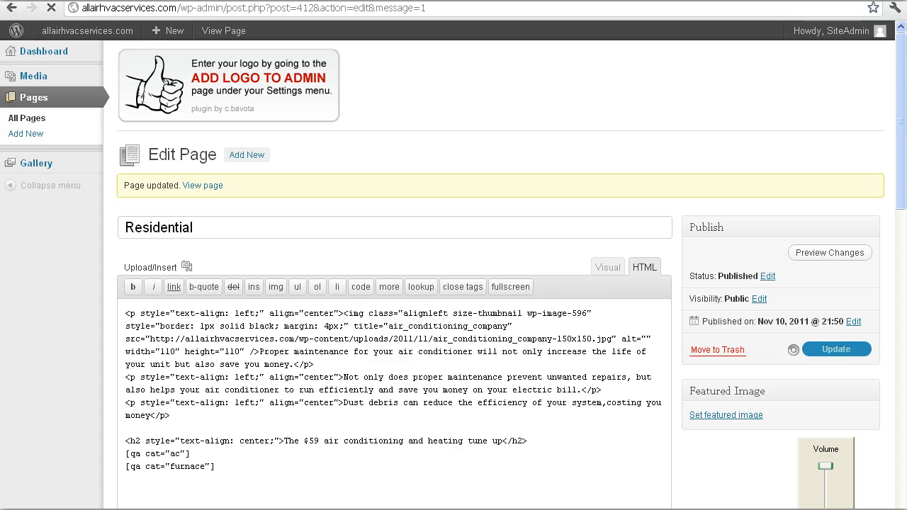
left_click(608, 270)
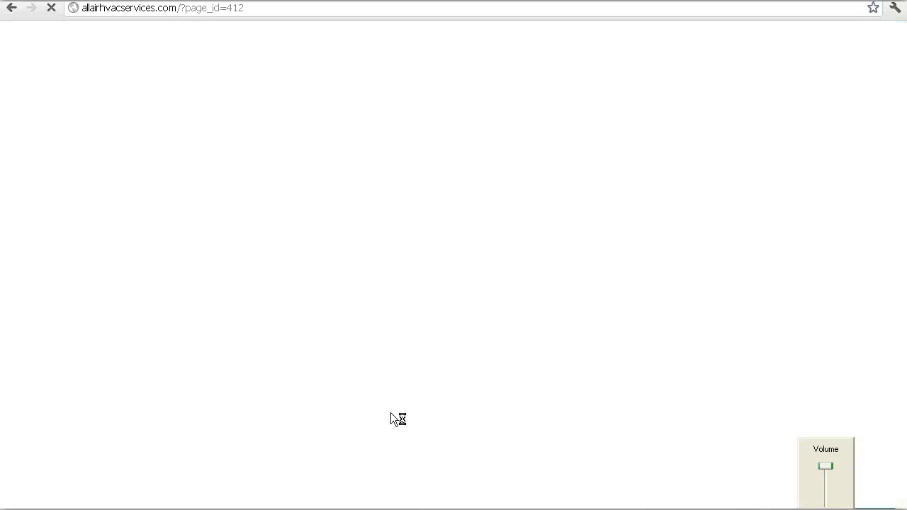
left_click(401, 391)
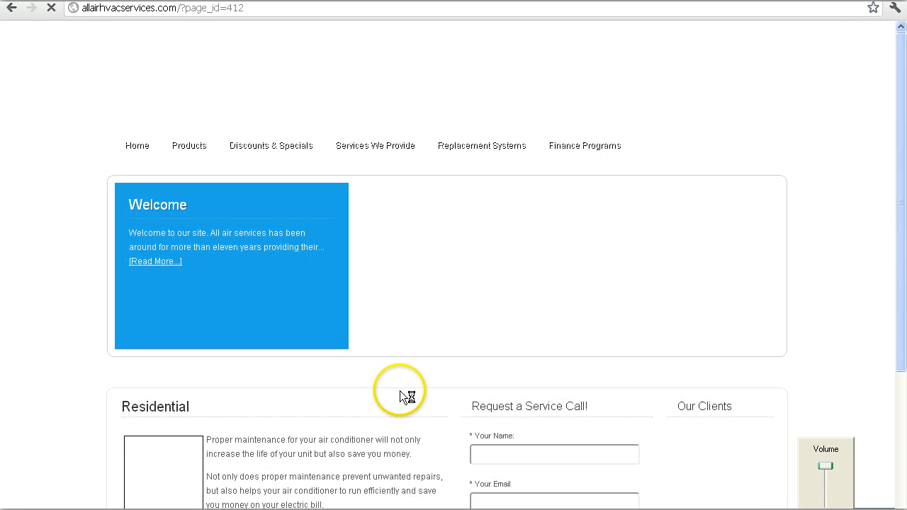
left_click_drag(902, 248, 903, 305)
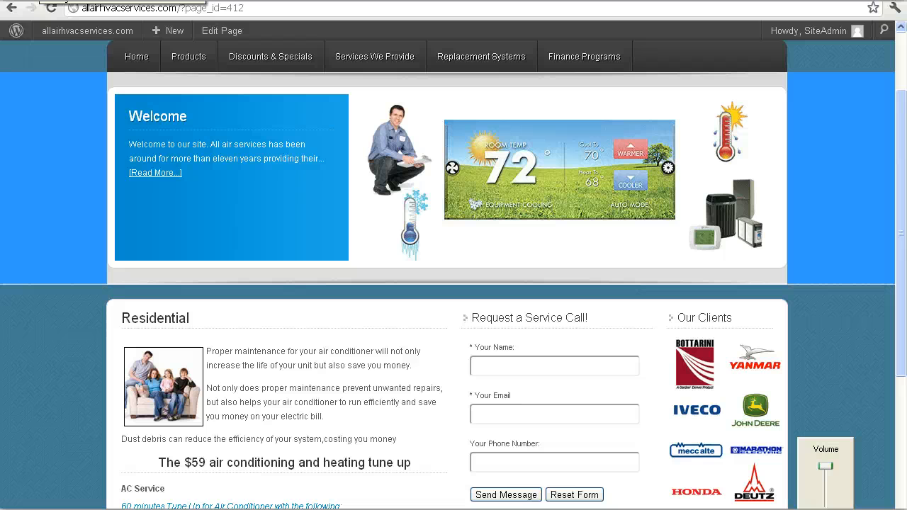
left_click(63, 1)
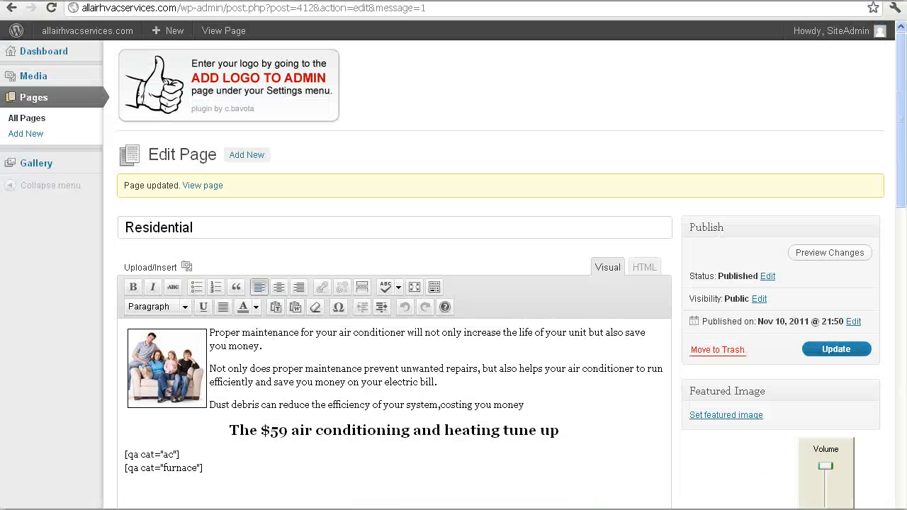
mouse_move(904, 147)
left_mouse_down()
mouse_move(904, 173)
mouse_move(904, 162)
left_mouse_up()
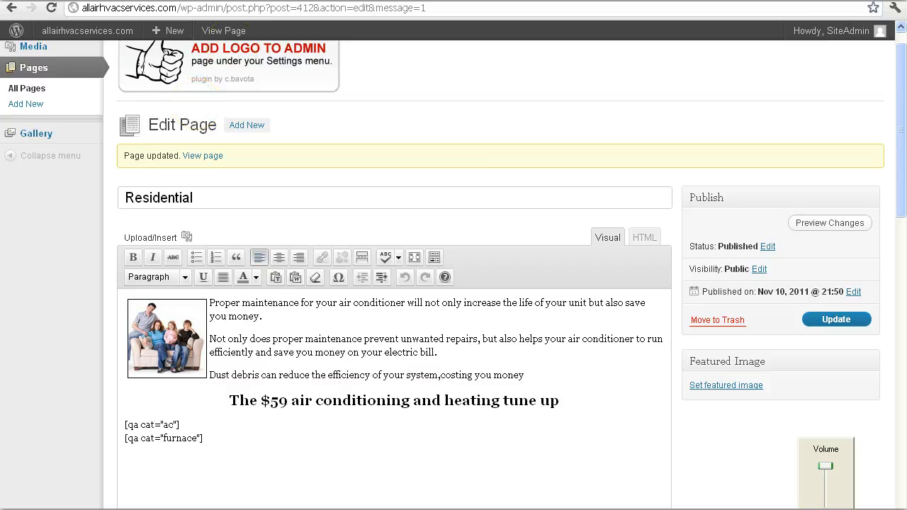
left_click(284, 1)
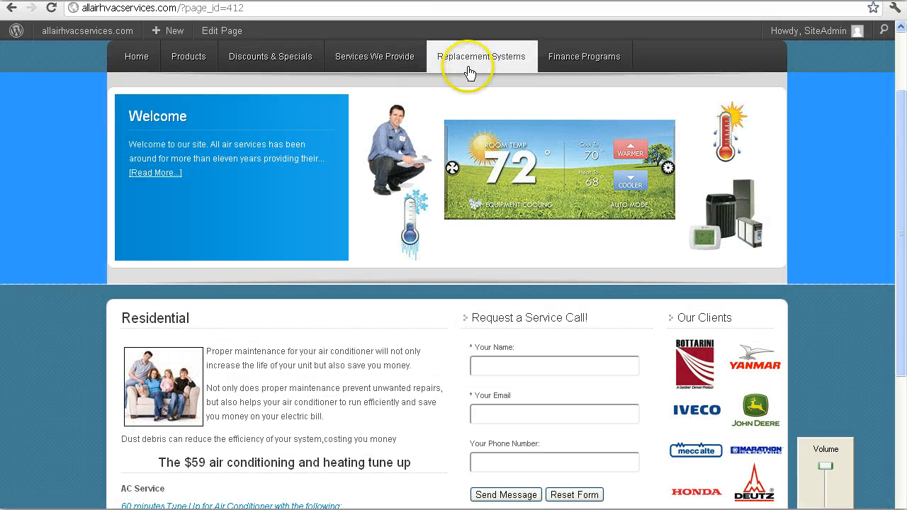
Open the Finance Programs page for editing from the list of all pages
left_click(142, 0)
left_click(70, 93)
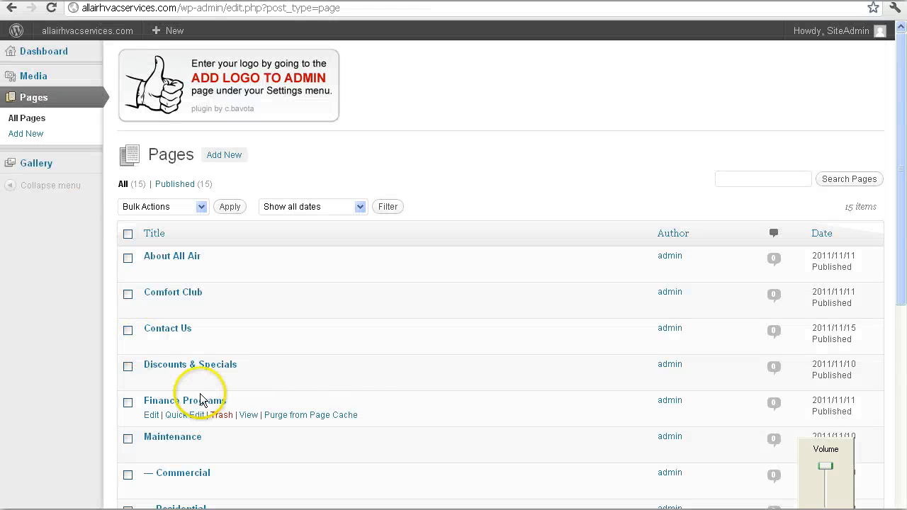
left_click(150, 415)
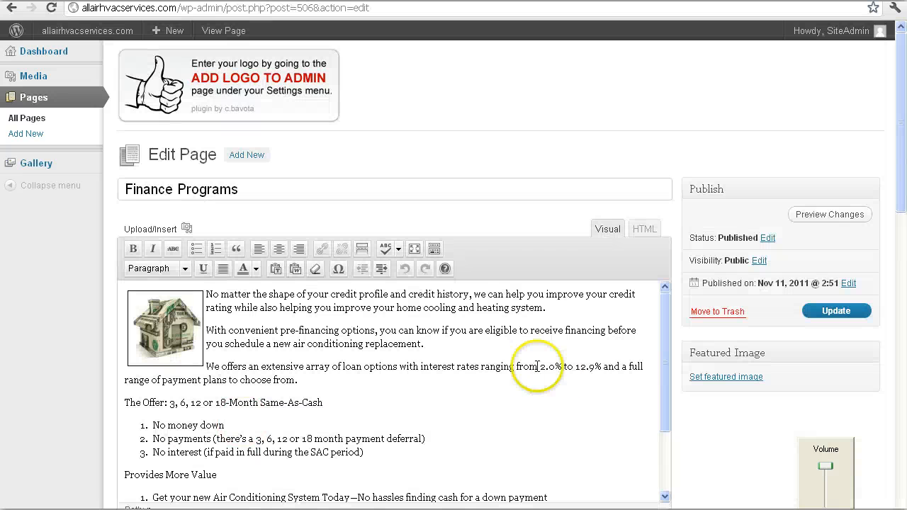
scroll(890, 196, "down", 2)
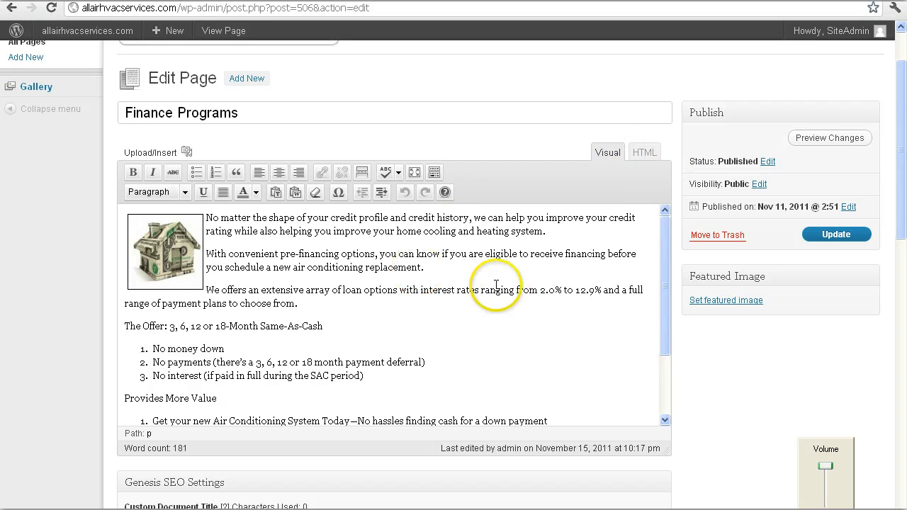
Back up the Finance Programs page's full HTML code in Notepad and return the page editor to the visual view
left_click(644, 155)
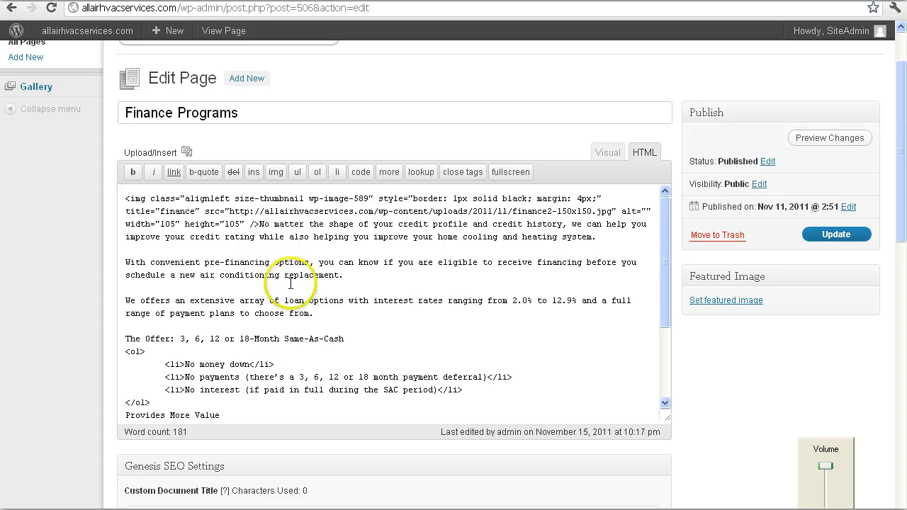
left_click(373, 321)
key("ctrl+a")
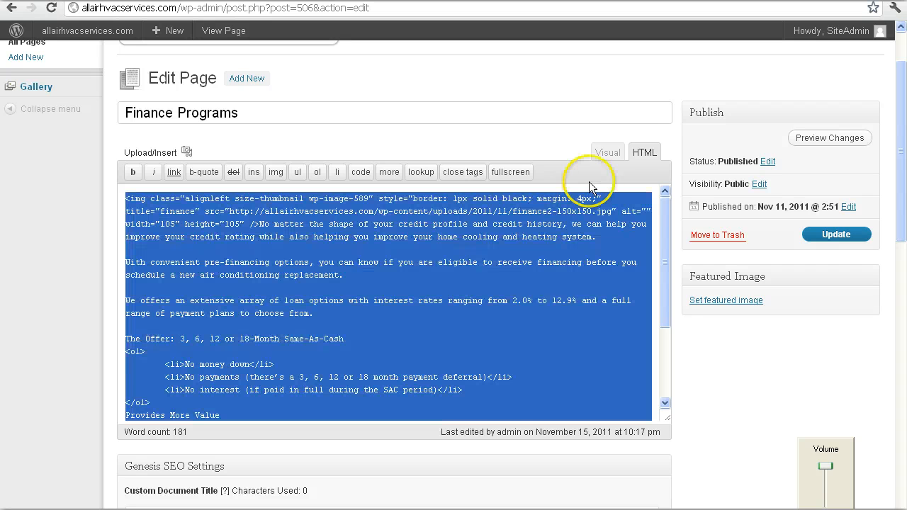
left_click(721, 509)
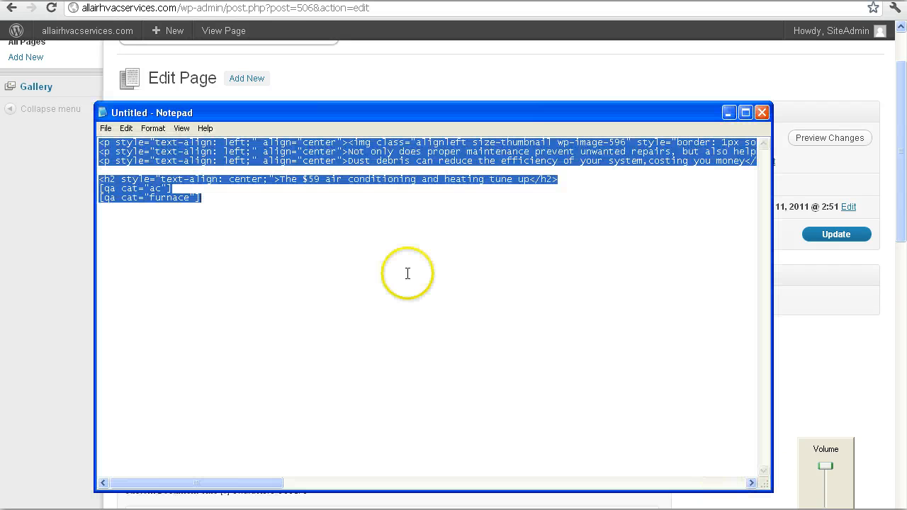
key("ctrl+v")
left_click(419, 68)
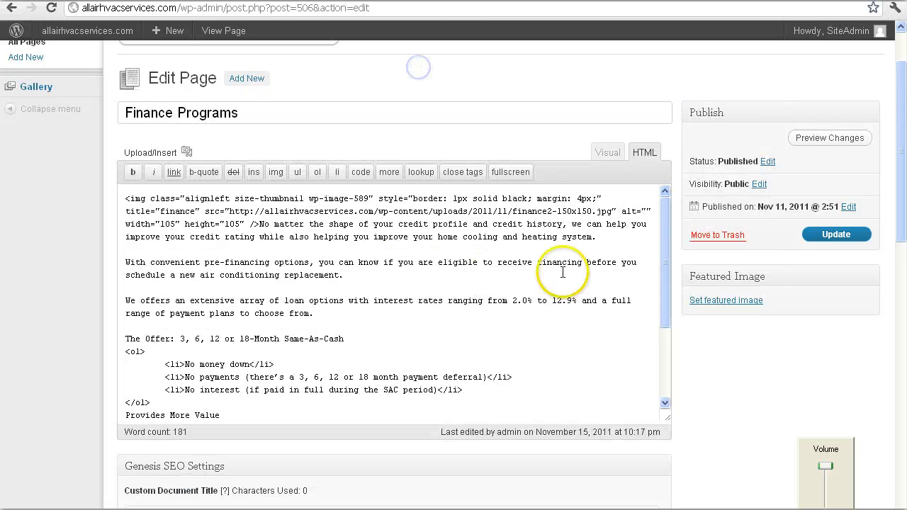
left_click(606, 153)
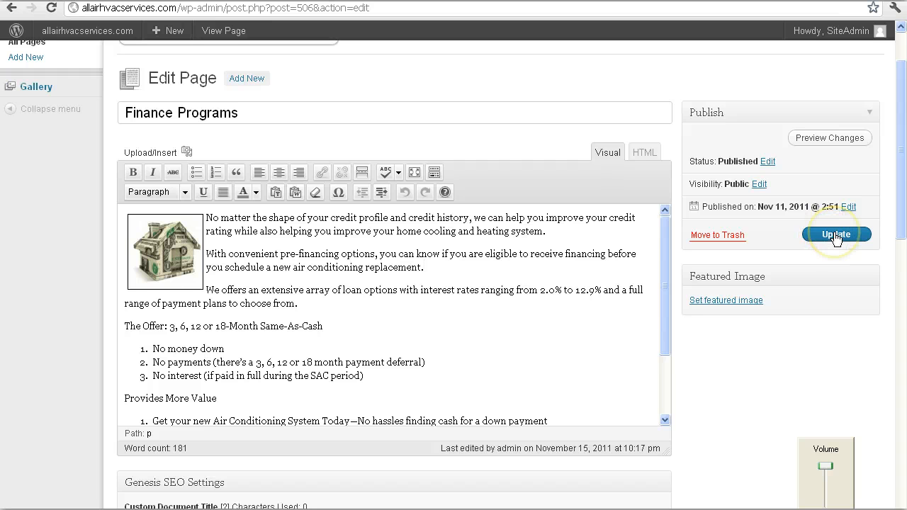
Examine the Genesis SEO settings, the title and the body text of the Finance Programs page
scroll(222, 227, "down", 5)
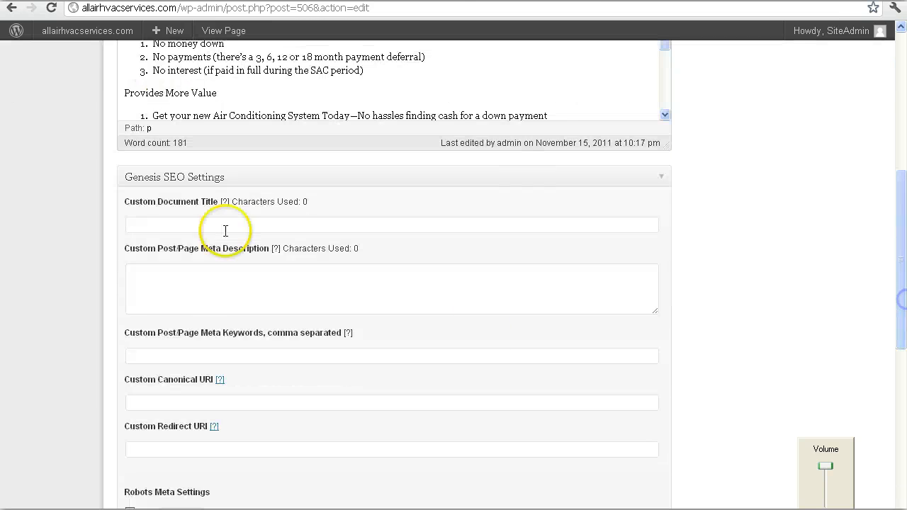
left_click_drag(901, 328, 902, 193)
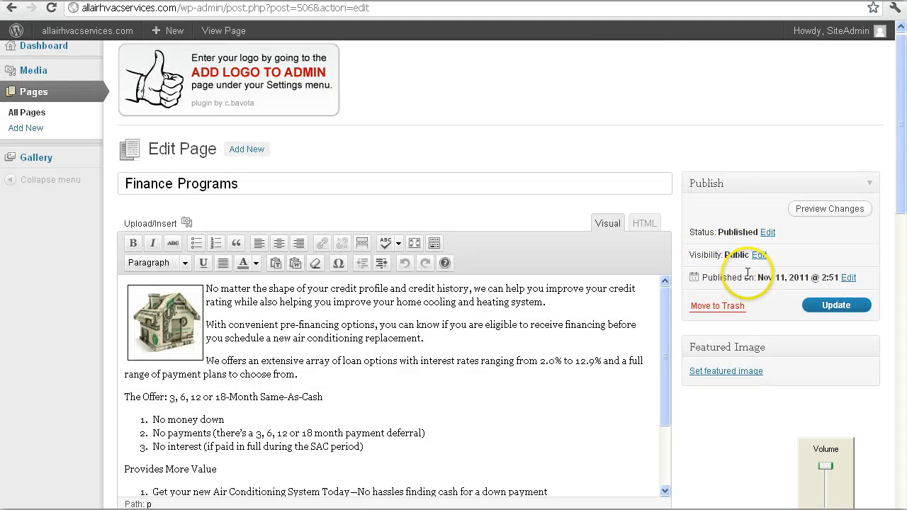
left_click_drag(330, 183, 102, 182)
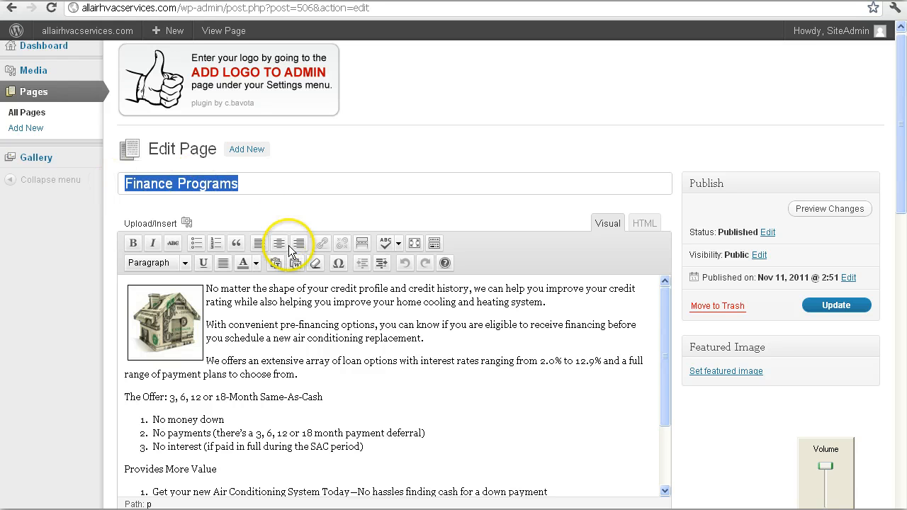
left_click(354, 370)
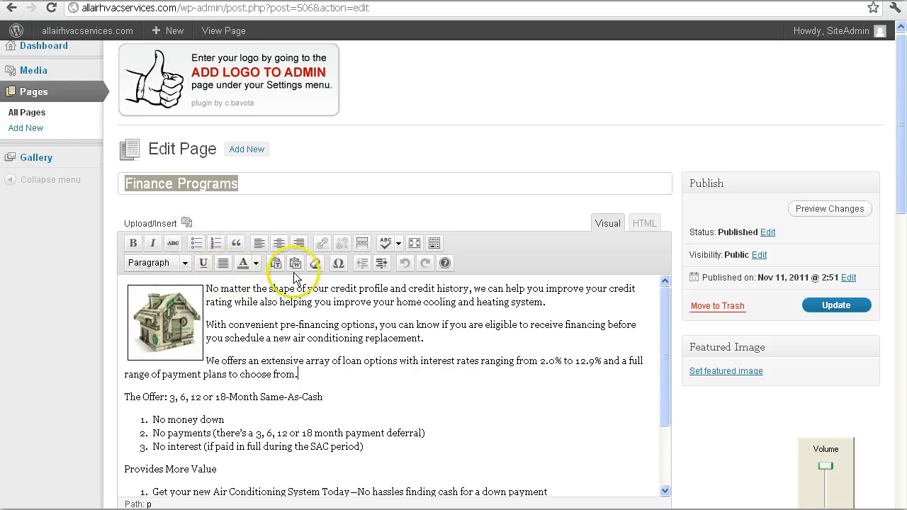
Toggle the editor's second row of formatting tools off and back on
left_click(434, 245)
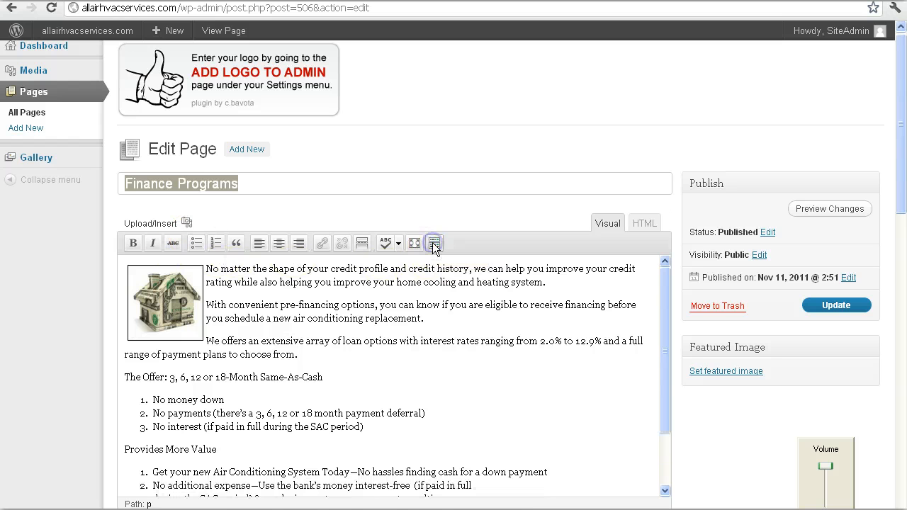
left_click(433, 244)
left_click(433, 244)
left_click(433, 244)
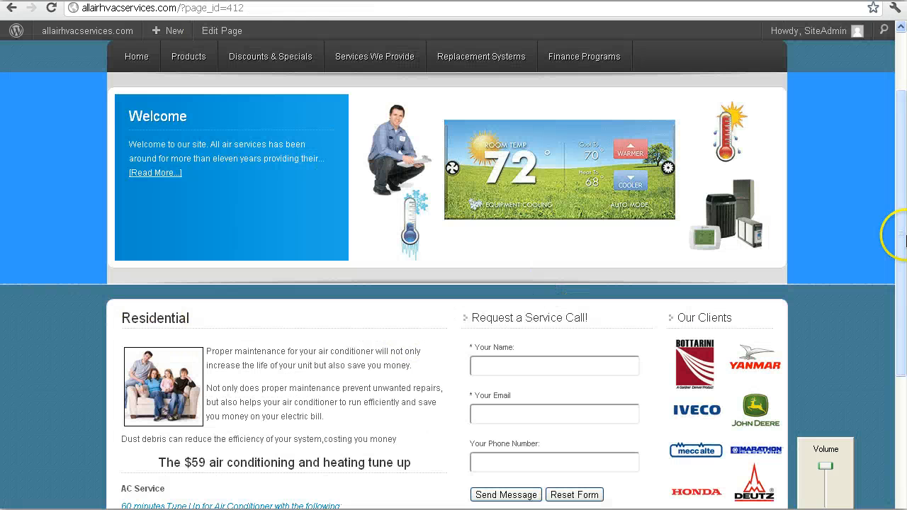
Open the Discounts & Specials page on the live site and go to its coupon gallery
left_click_drag(900, 260, 903, 374)
left_click(898, 175)
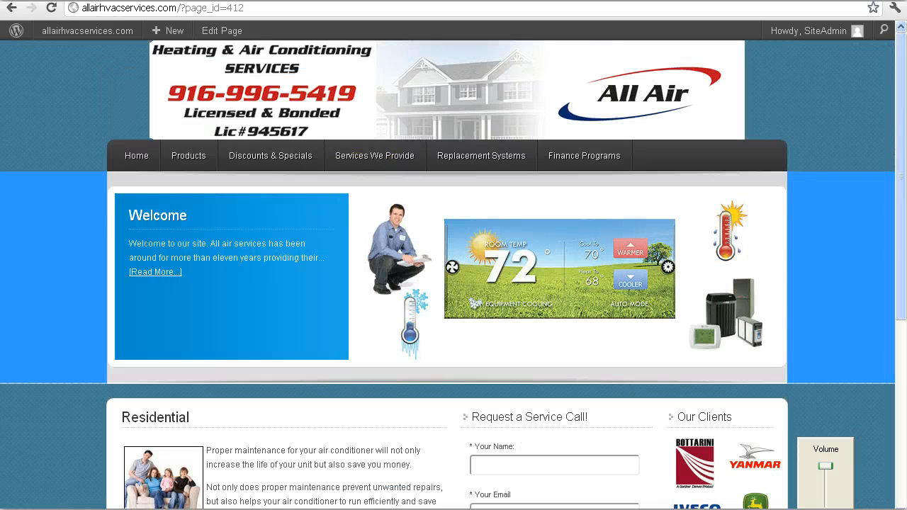
left_click(276, 165)
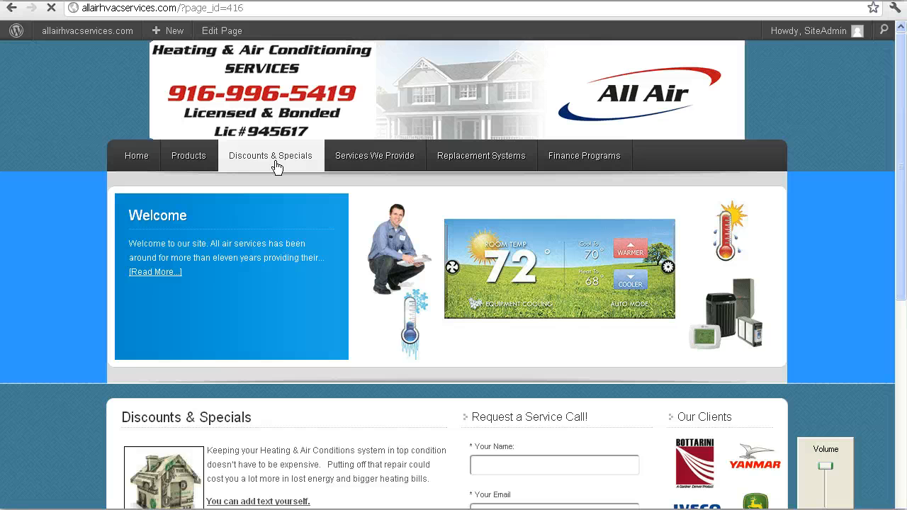
left_click_drag(903, 221, 878, 412)
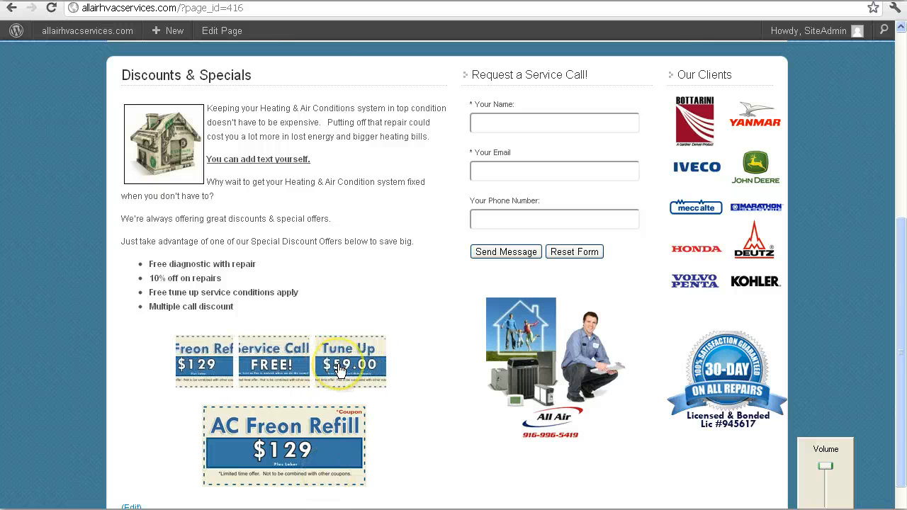
Show the Tune Up, Service Call and AC Freon Refill coupons enlarged from the page's coupon carousel
left_click(339, 368)
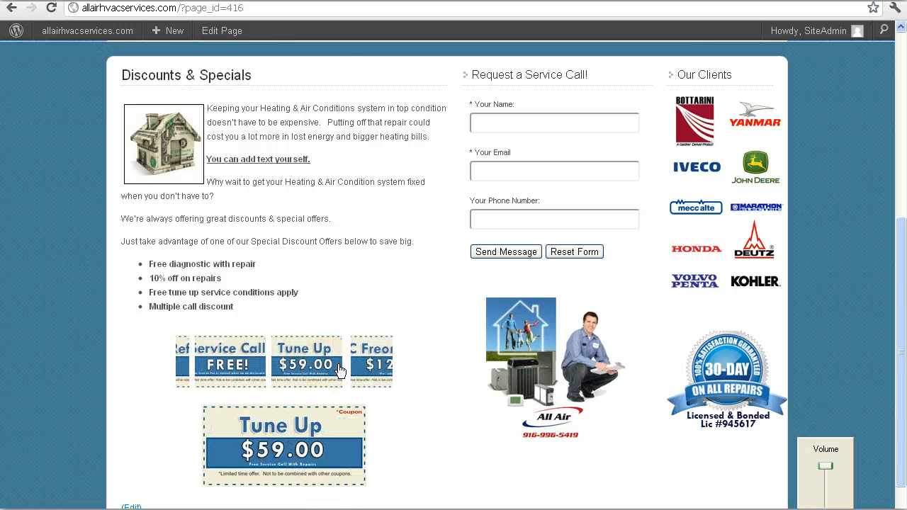
left_click(378, 366)
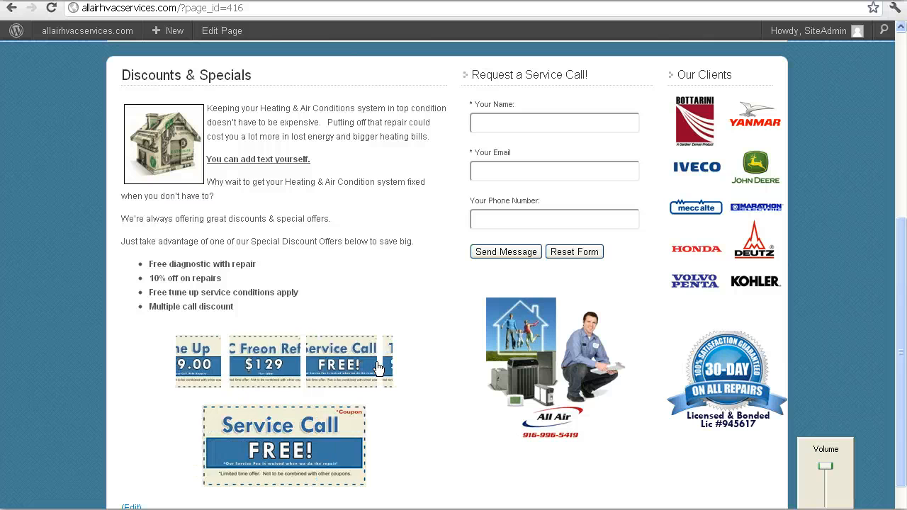
left_click(223, 364)
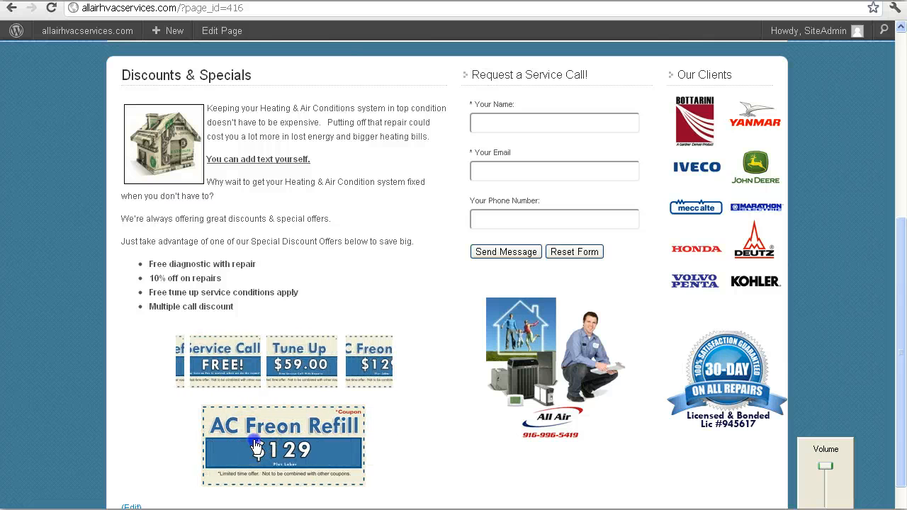
left_click(255, 446)
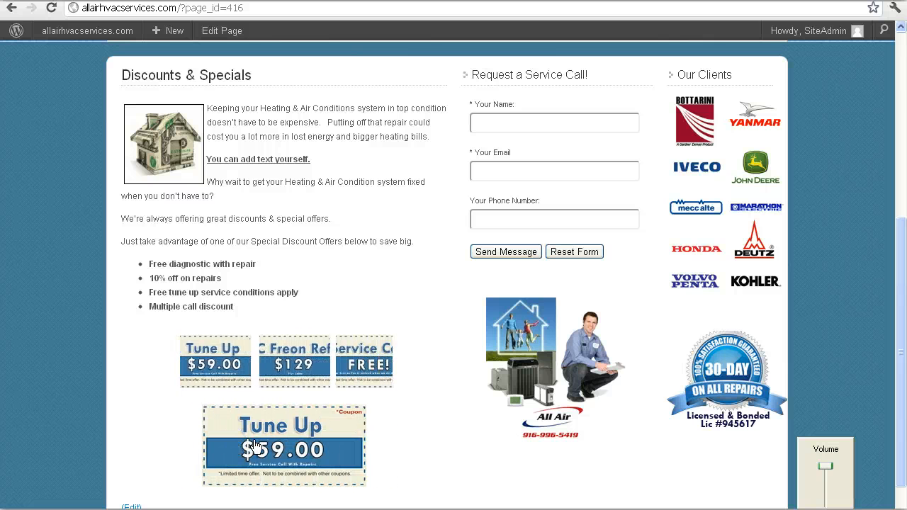
Return to the site's admin area and open the specials gallery in gallery management to view its list of images
left_click(113, 220)
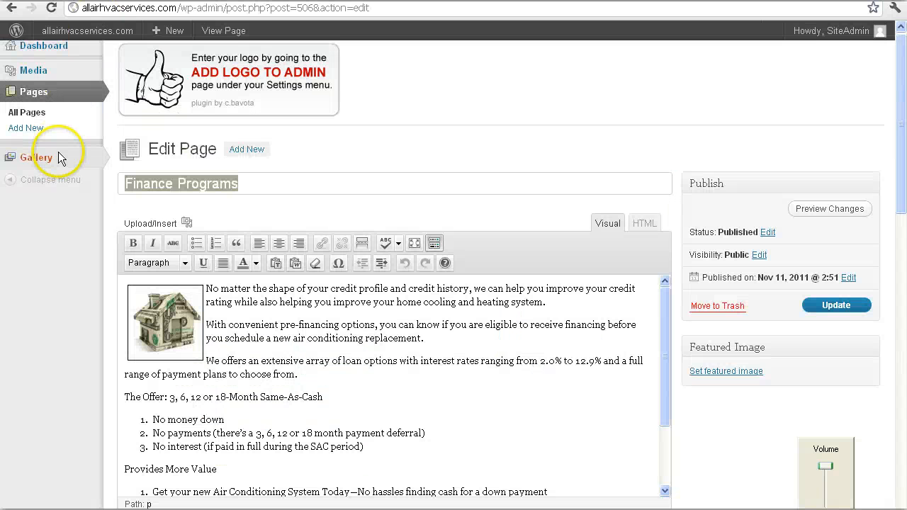
left_click(58, 153)
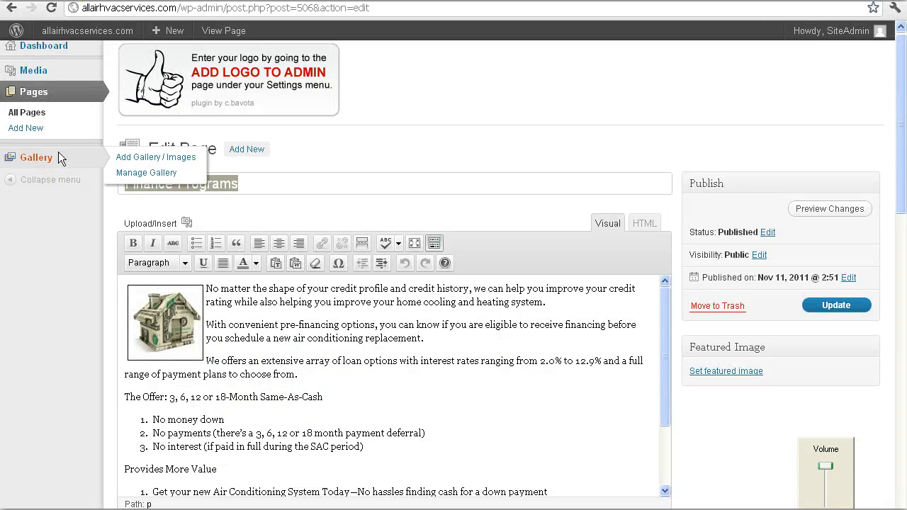
left_click(147, 174)
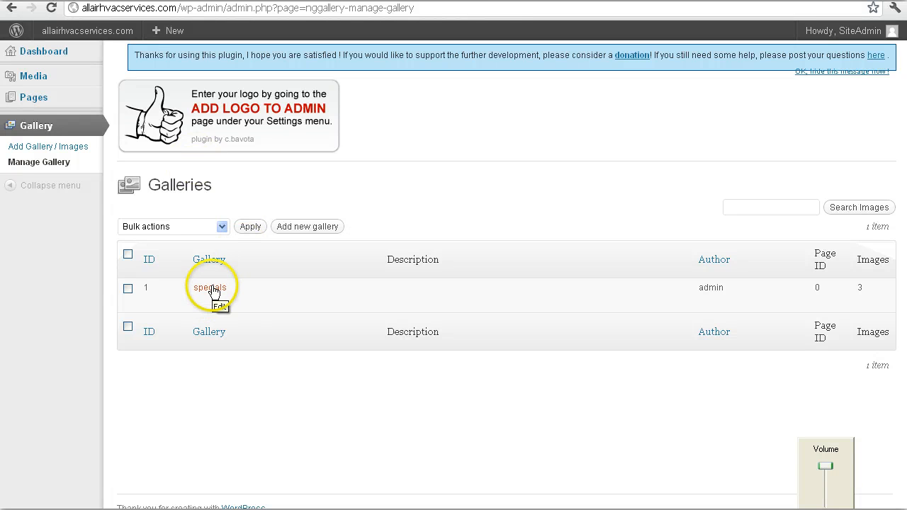
left_click(212, 287)
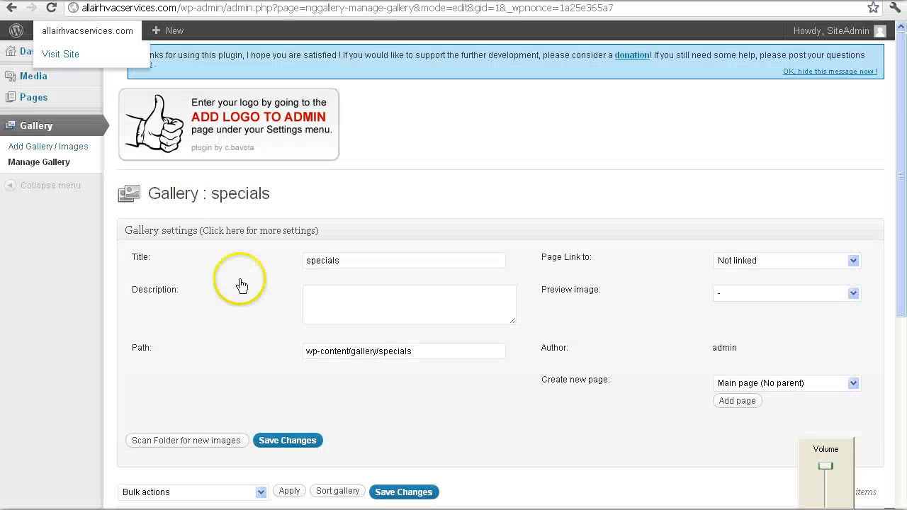
left_click_drag(904, 218, 901, 386)
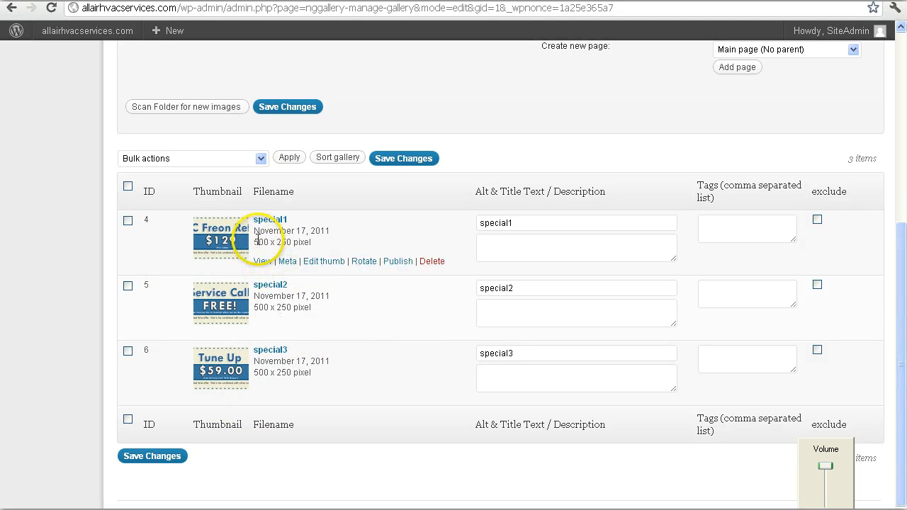
Open the special2 image in a separate window and compare the gallery's images with the coupons on the live page
left_click(213, 1)
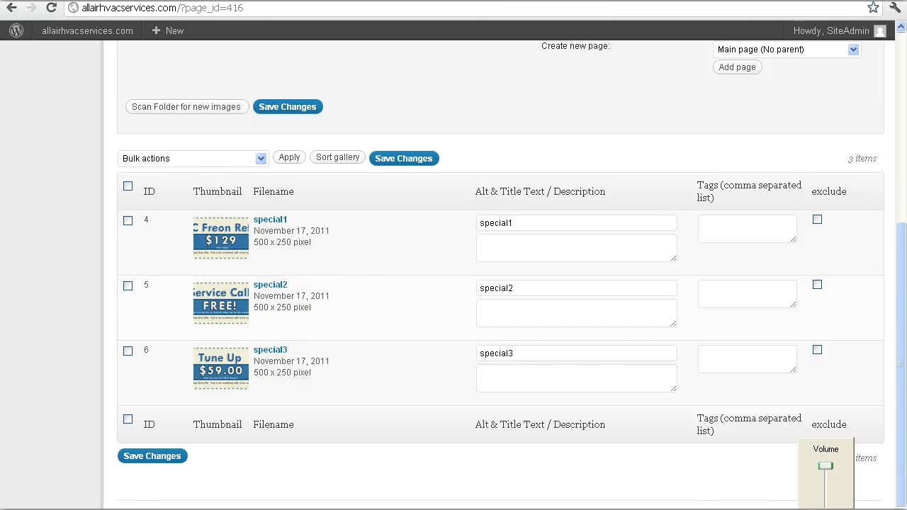
left_click(77, 1)
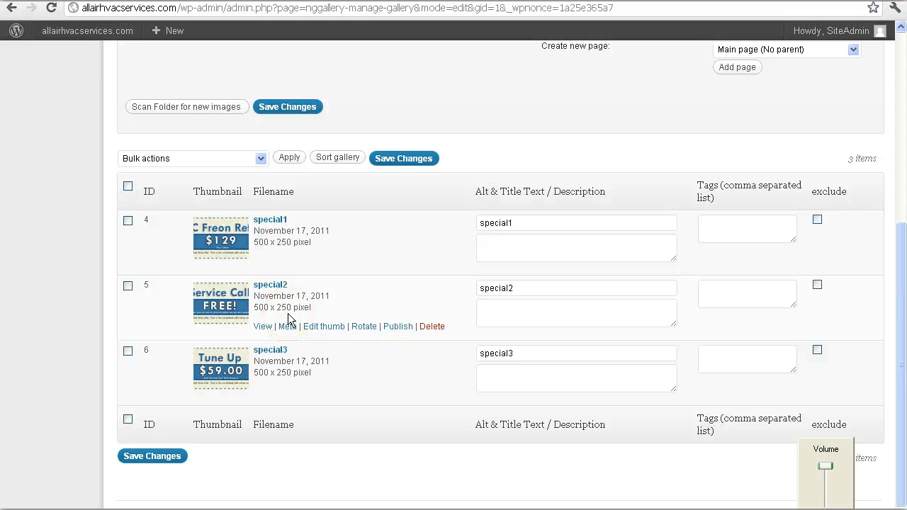
right_click(269, 327)
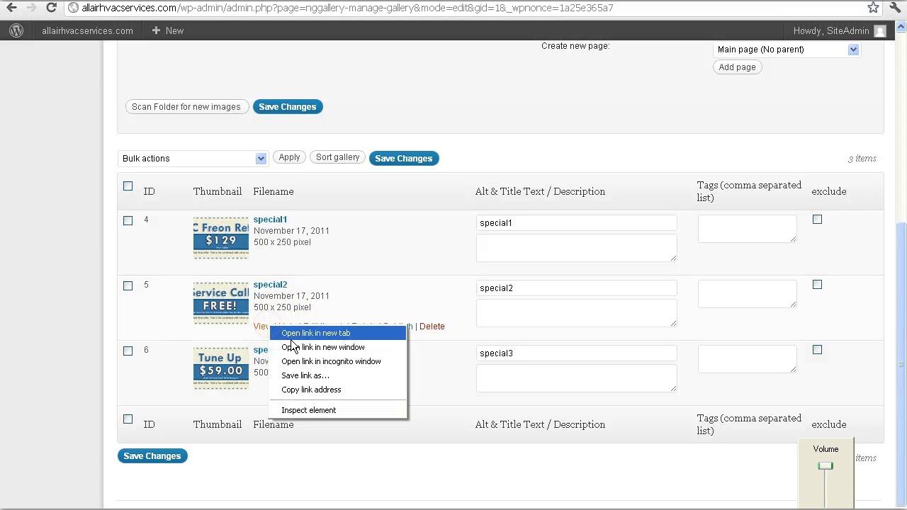
left_click(294, 347)
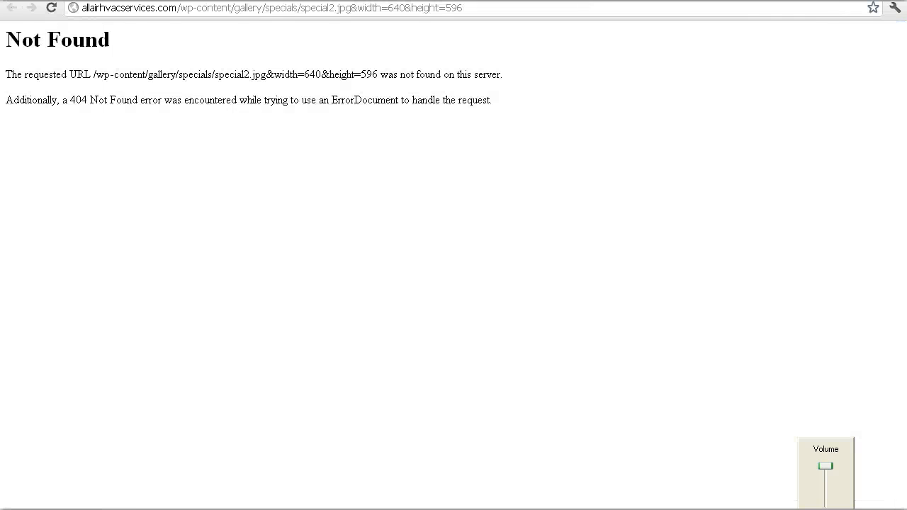
key("ctrl+Tab")
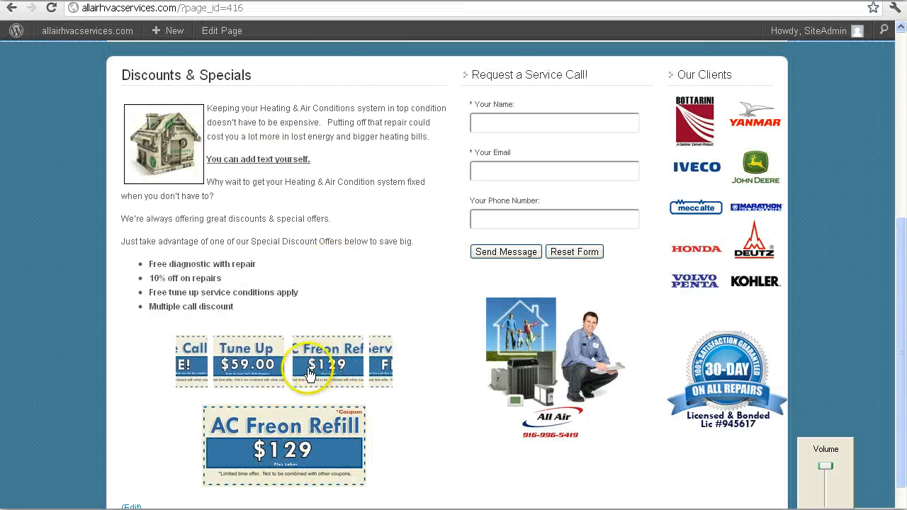
key("ctrl+Tab")
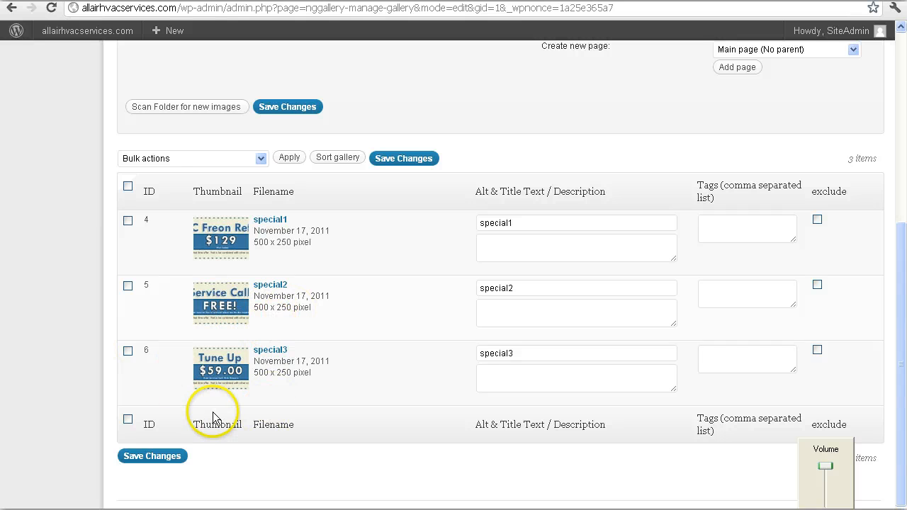
Start an image upload into the specials gallery, browse the image files and cancel the file selection
left_click_drag(905, 386, 905, 230)
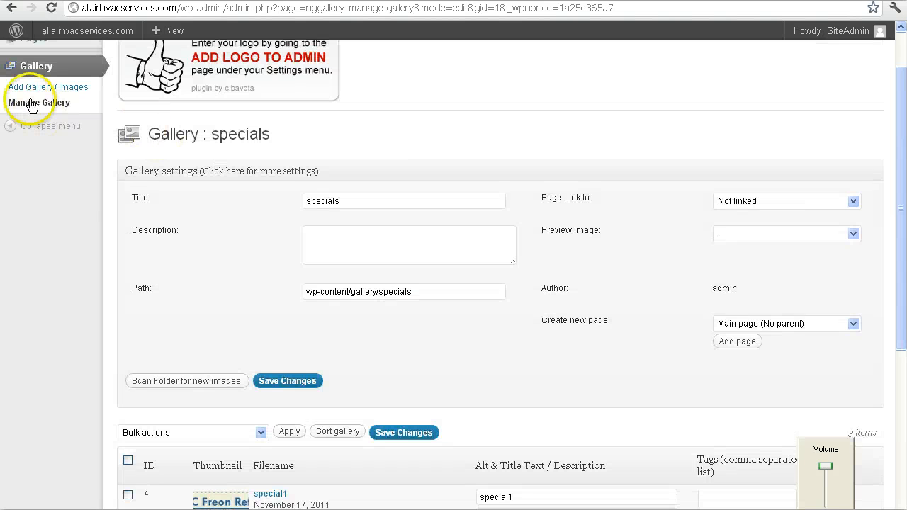
left_click(77, 92)
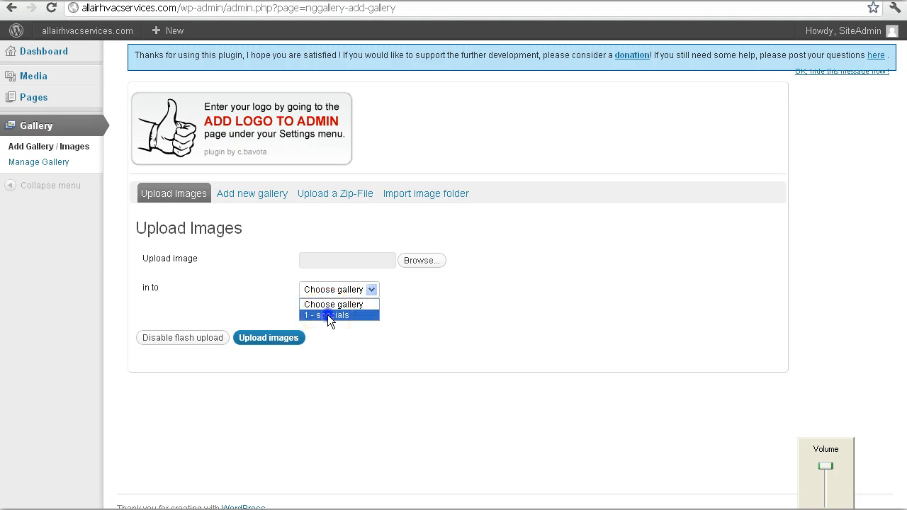
left_click(328, 315)
left_click(419, 265)
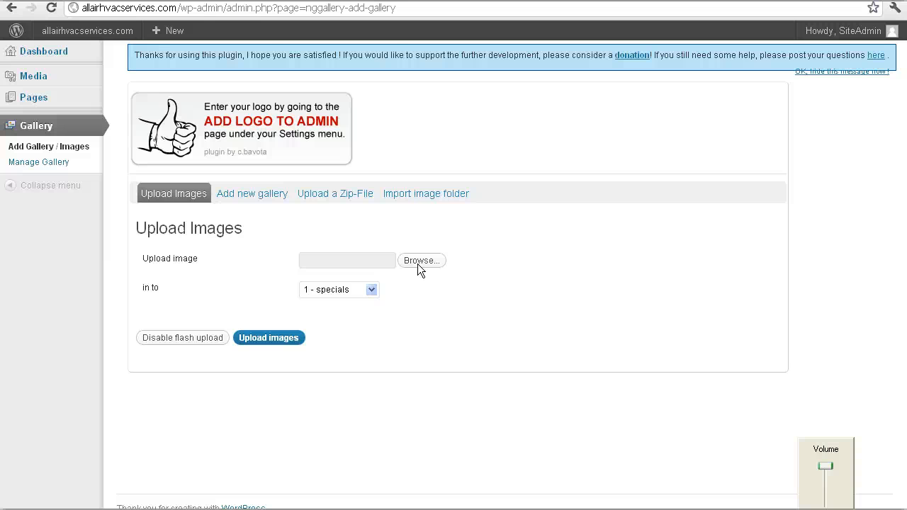
left_click(419, 264)
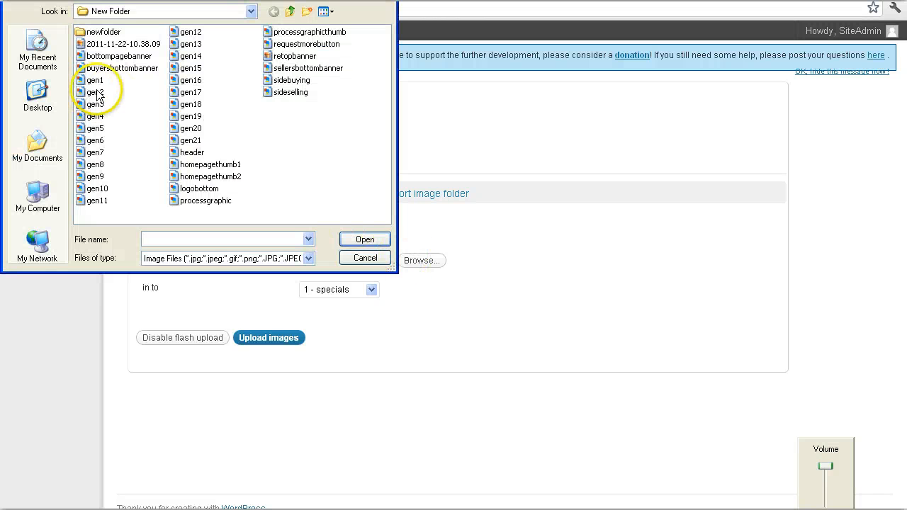
left_click(357, 260)
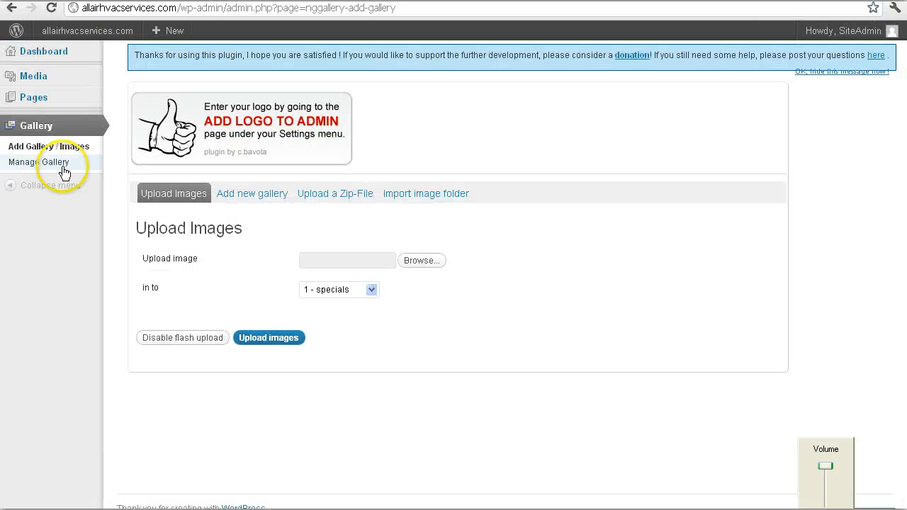
Reopen the specials gallery from gallery management and review its images and settings
left_click(62, 167)
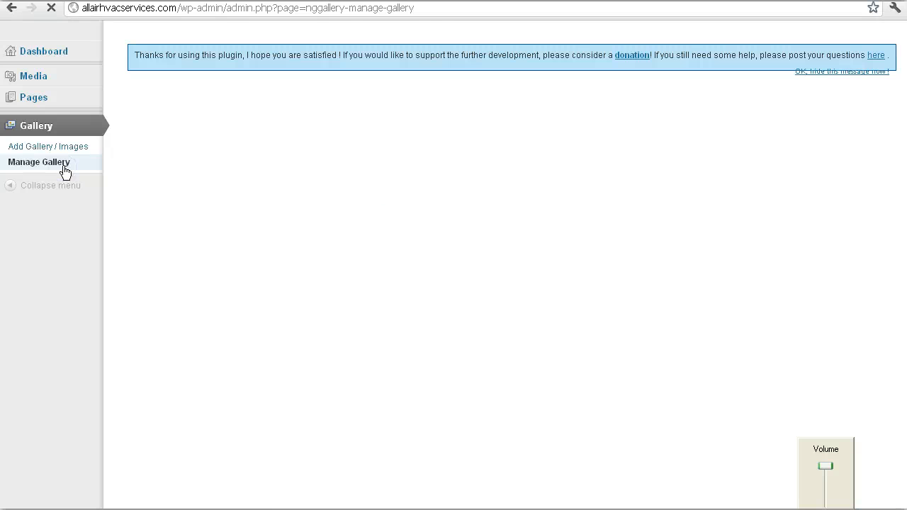
left_click(210, 289)
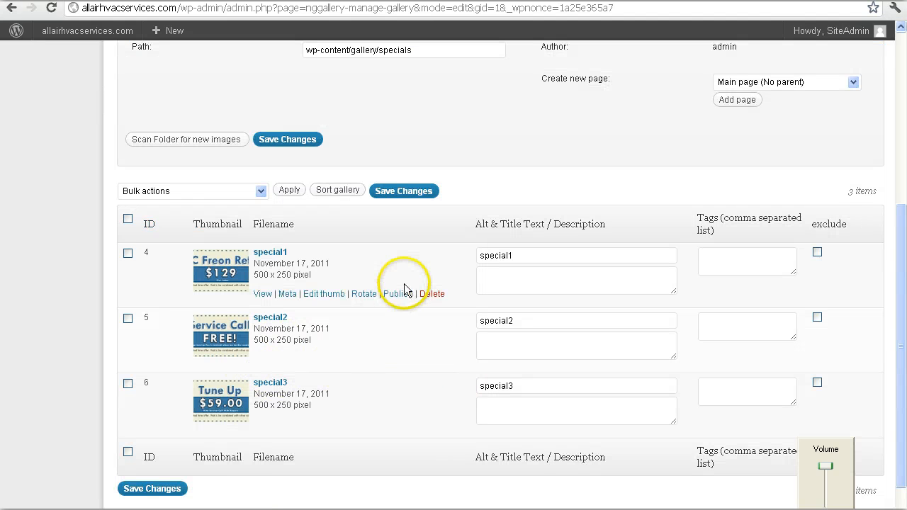
left_click_drag(904, 363, 905, 213)
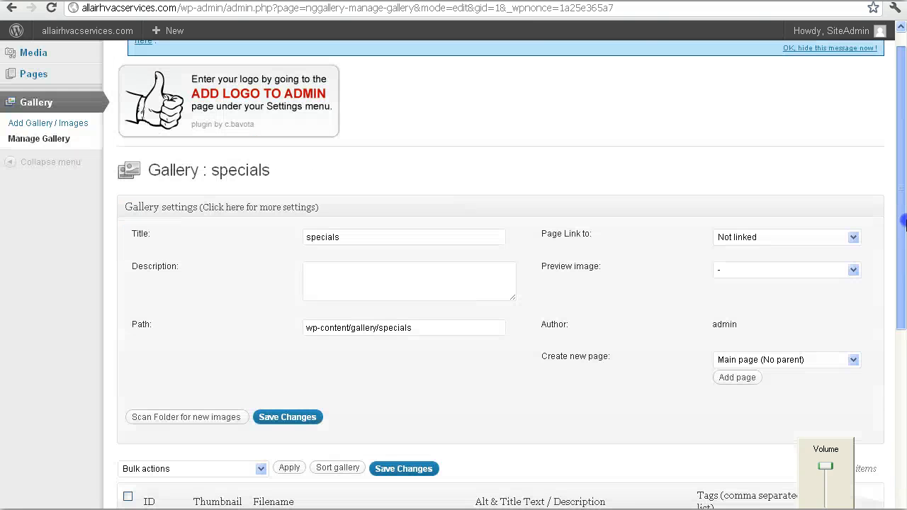
scroll(34, 152, "up", 1)
Set specials as the target gallery for new image uploads and browse the image files without choosing one
left_click(34, 153)
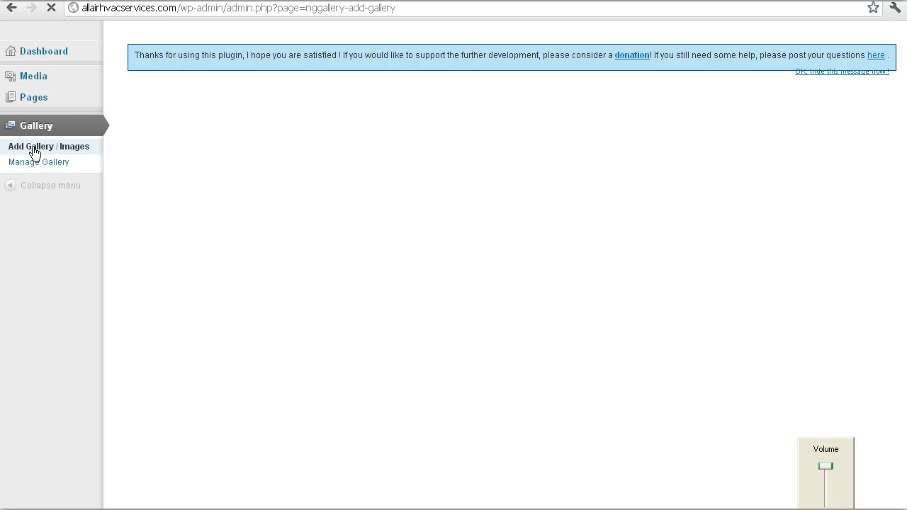
left_click(61, 152)
left_click(328, 289)
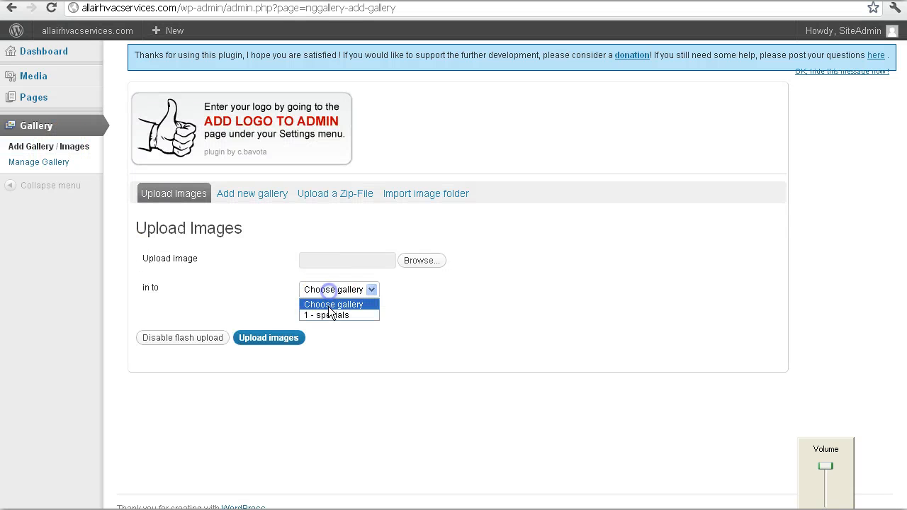
left_click(323, 315)
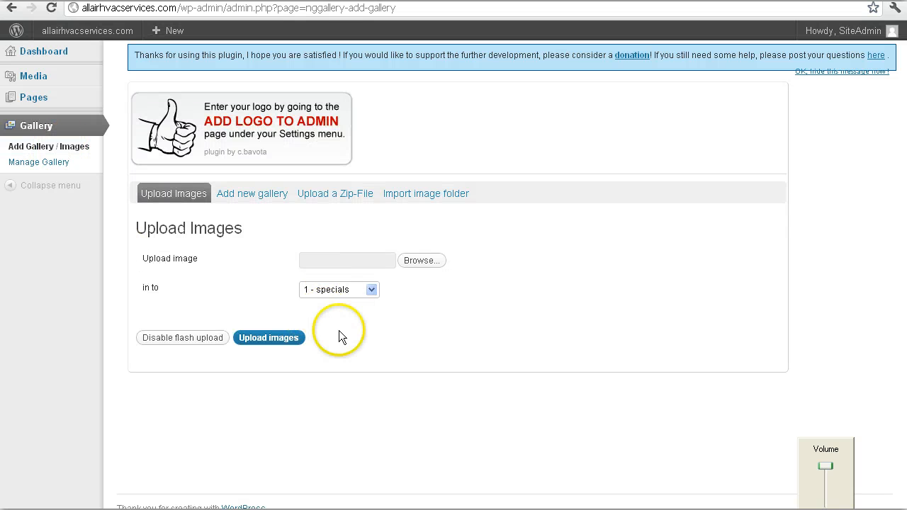
left_click(433, 260)
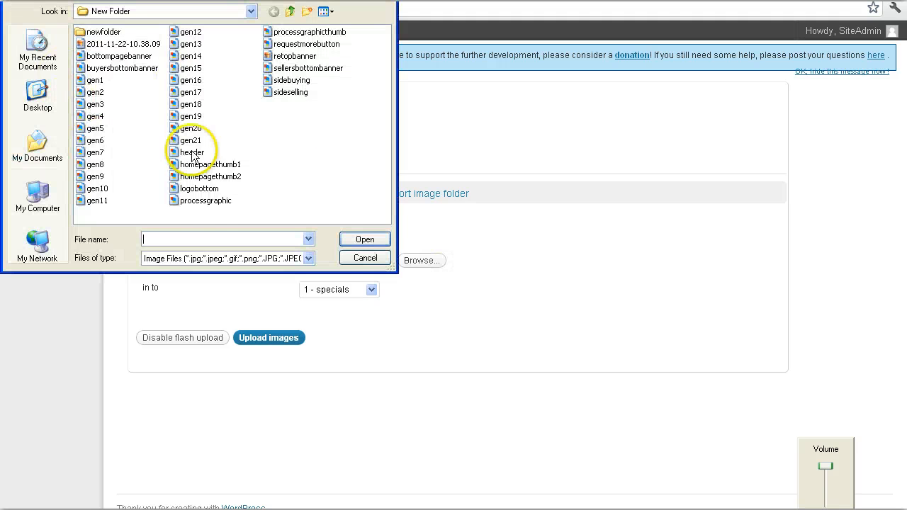
left_click(366, 259)
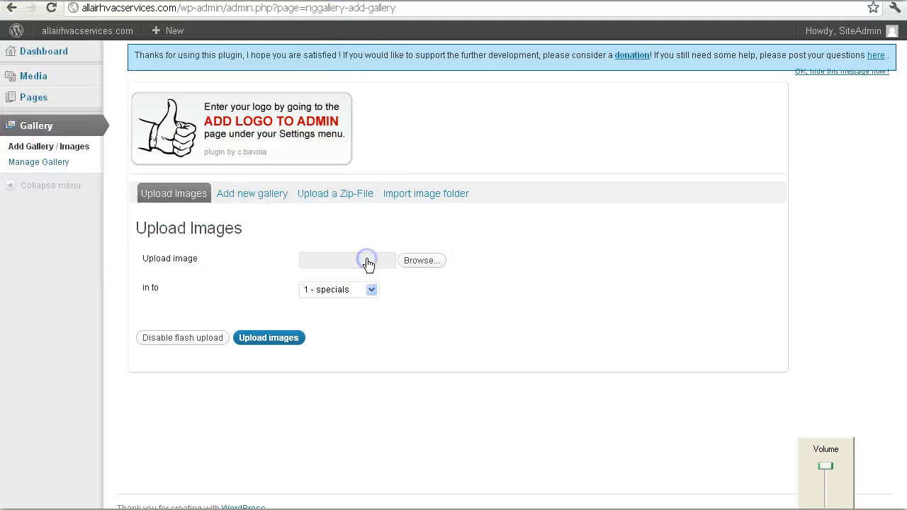
left_click(358, 290)
Review the live Discounts & Specials page from its header down to the coupon images
mouse_move(65, 100)
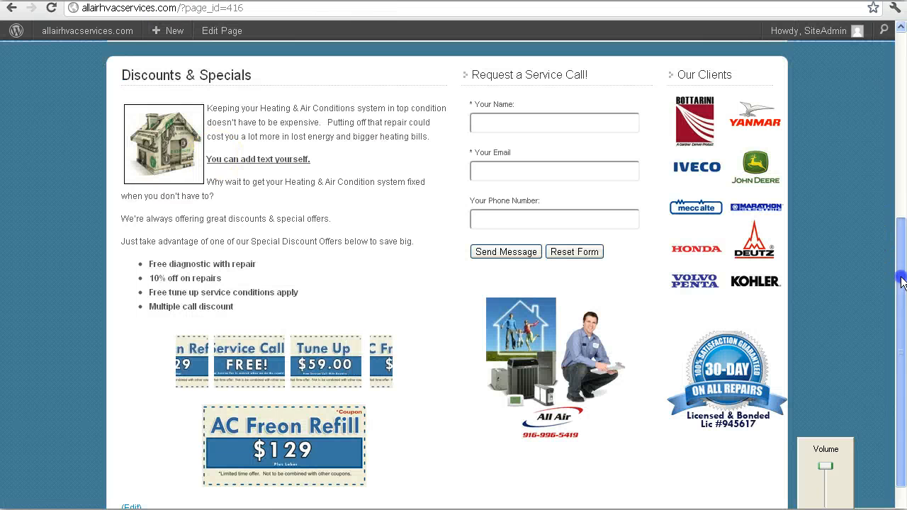
left_click_drag(901, 277, 840, 132)
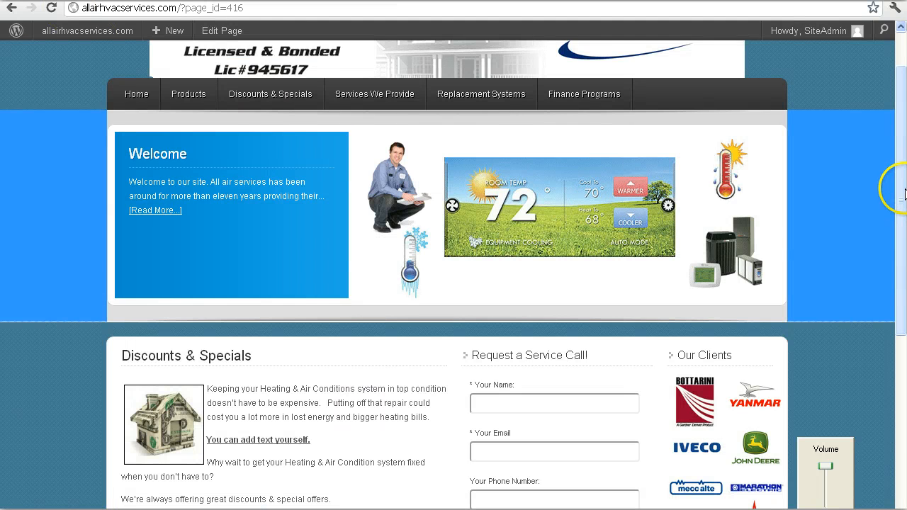
left_click_drag(900, 182, 904, 320)
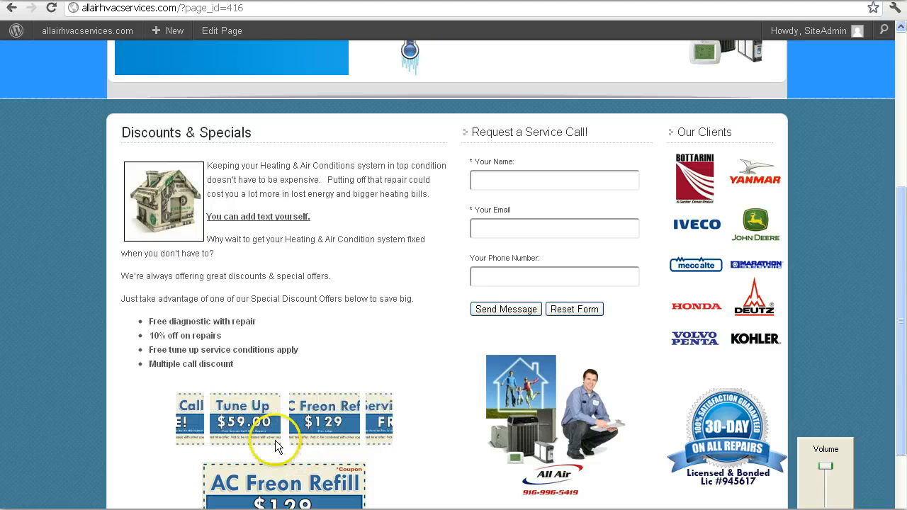
left_click_drag(903, 380, 903, 402)
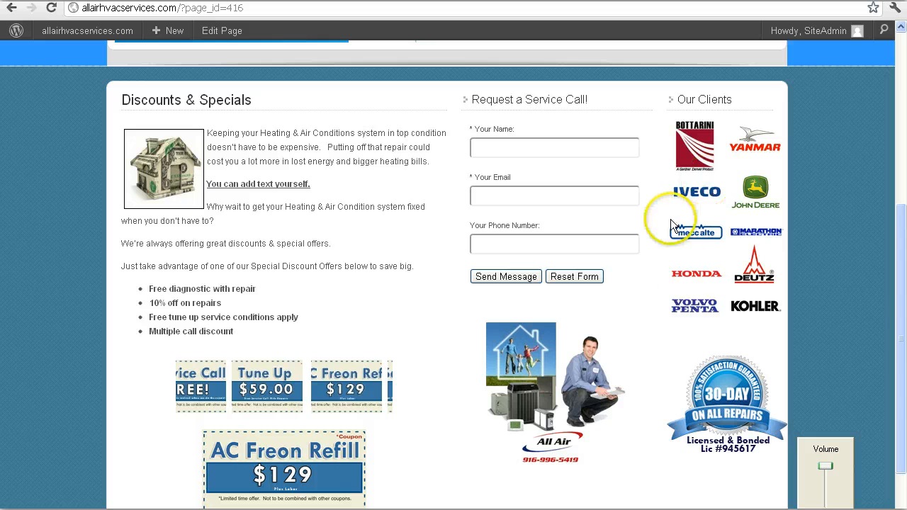
Open the live site's Home page and review it from the header down to the coupon offers
left_click_drag(902, 306, 893, 162)
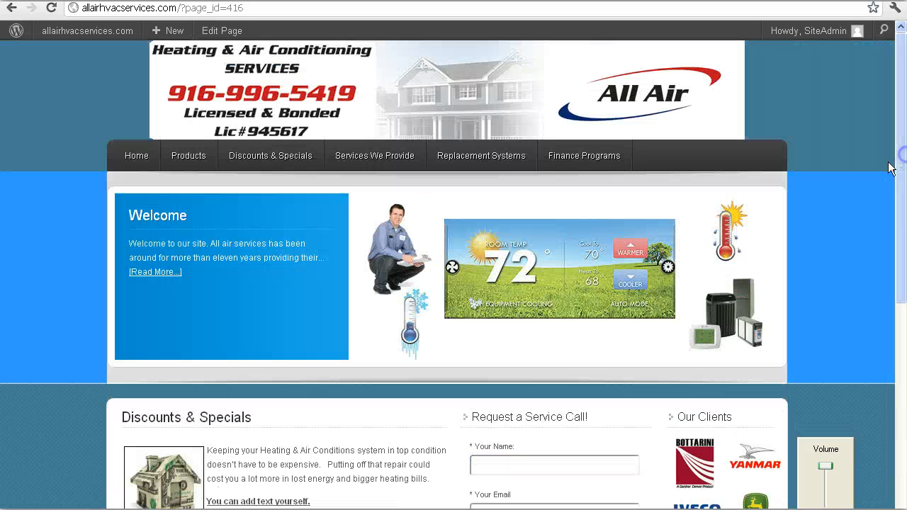
left_click(133, 171)
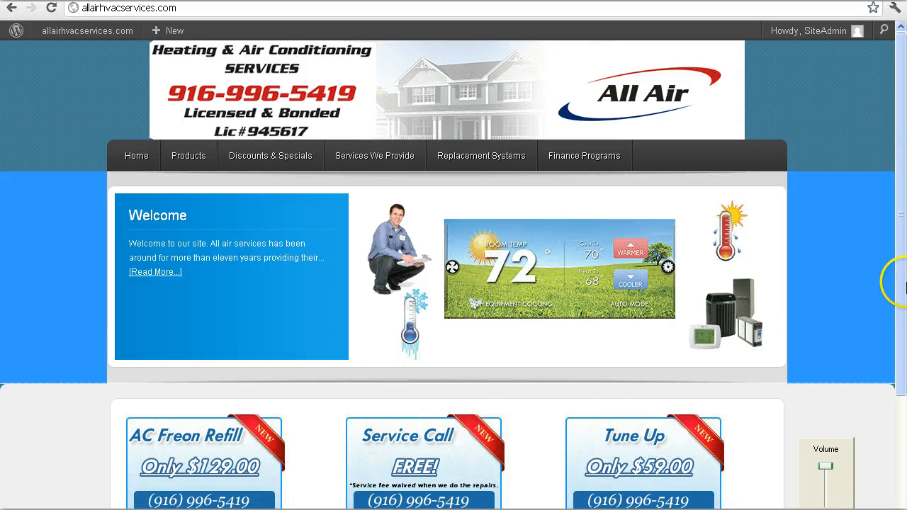
left_click_drag(898, 251, 901, 175)
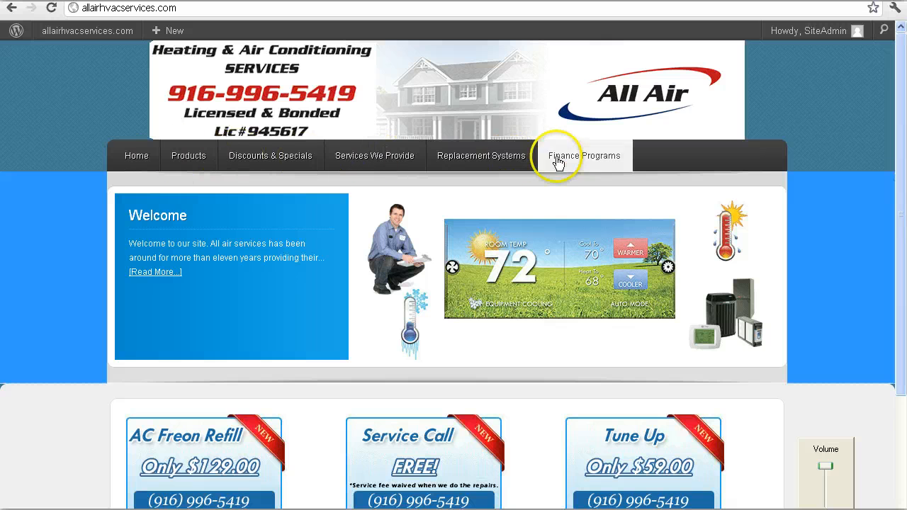
Return to the live Discounts & Specials page and look over its content up to the header
left_click(243, 165)
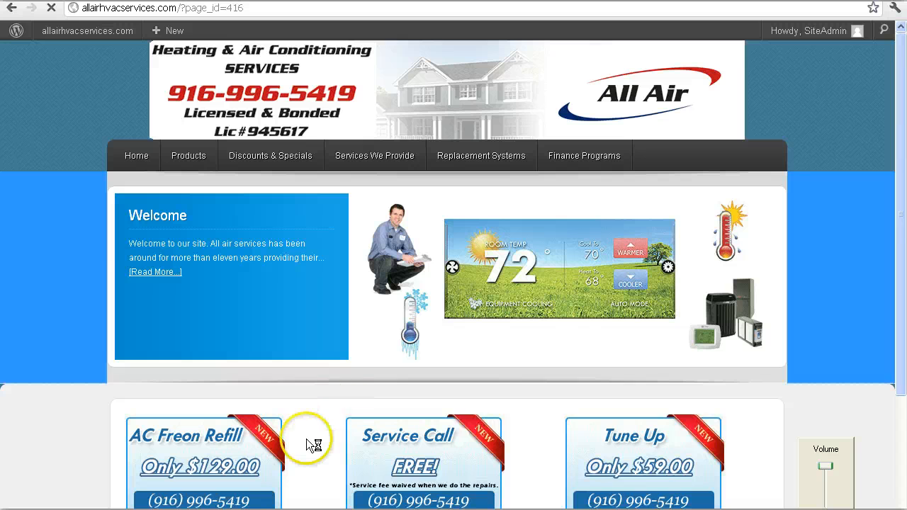
left_click_drag(902, 306, 905, 170)
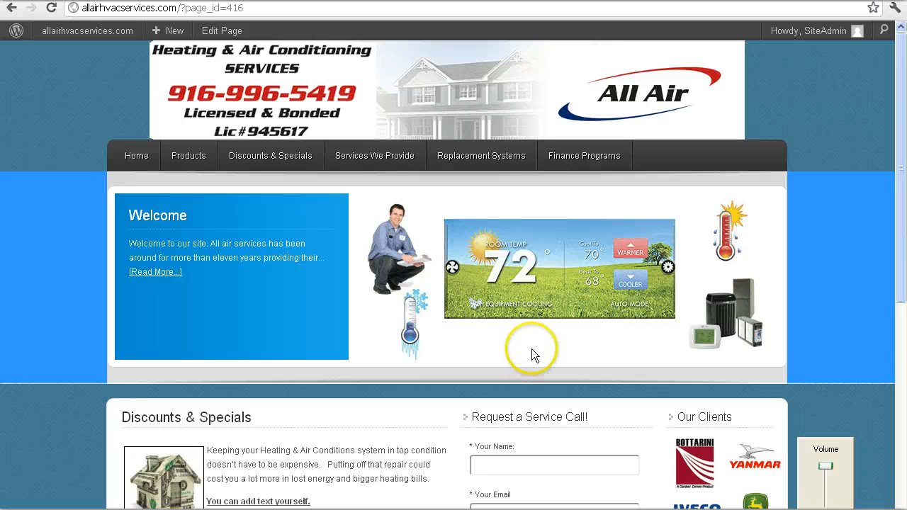
left_click(342, 362)
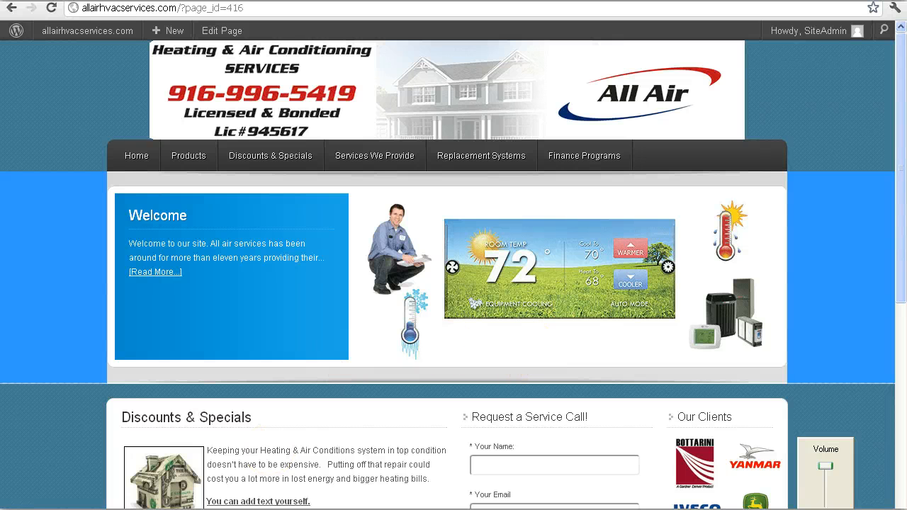